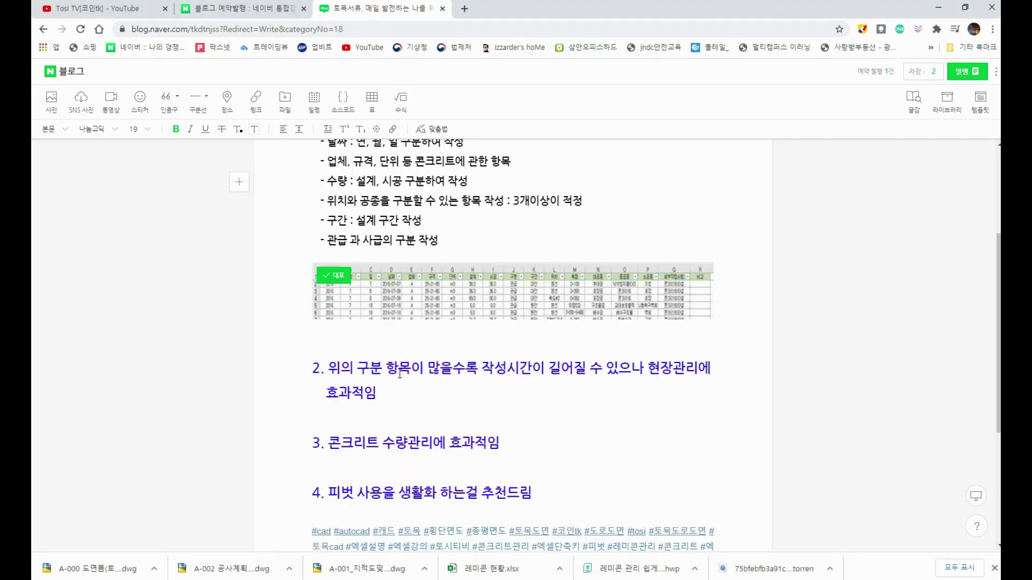
Review the blog draft's guidelines on which date, supplier, quantity, location and supply-type items a concrete management list needs
scroll(399, 373, up, 3)
scroll(596, 231, down, 1)
scroll(596, 231, down, 2)
scroll(491, 172, up, 1)
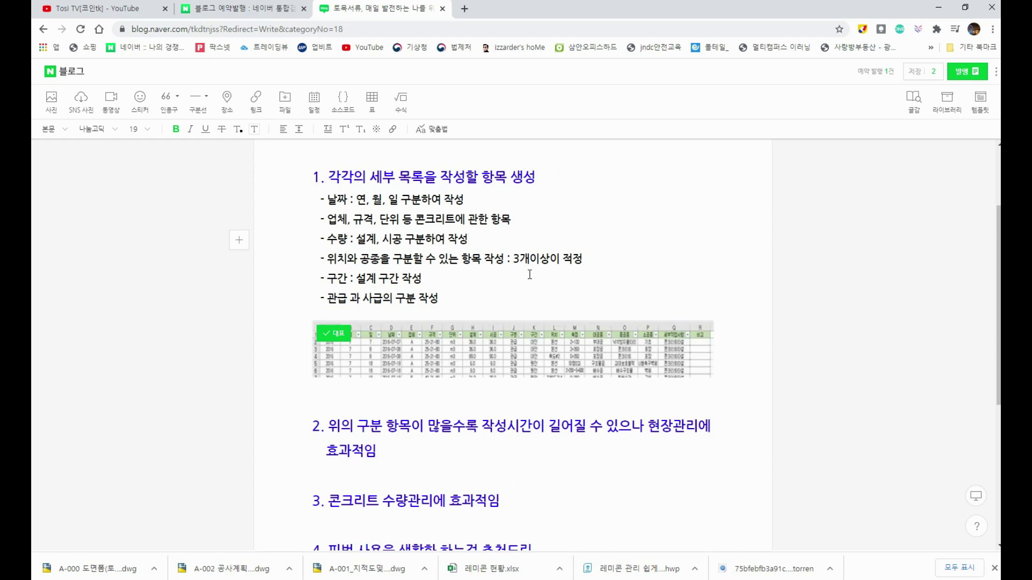
drag(322, 219, 427, 219)
click(427, 221)
drag(321, 259, 499, 262)
click(500, 261)
scroll(478, 266, down, 1)
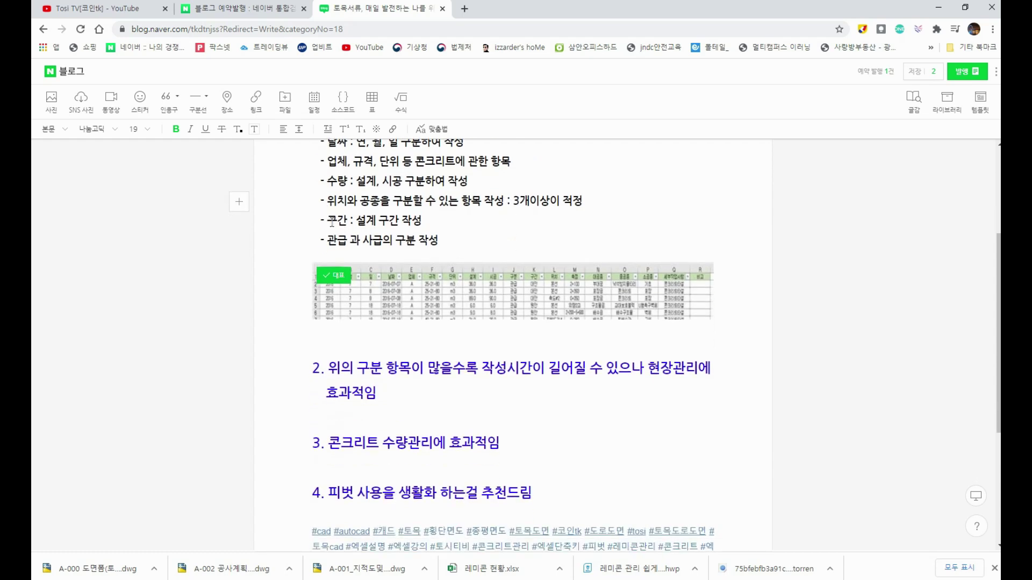
drag(326, 240, 382, 246)
click(395, 241)
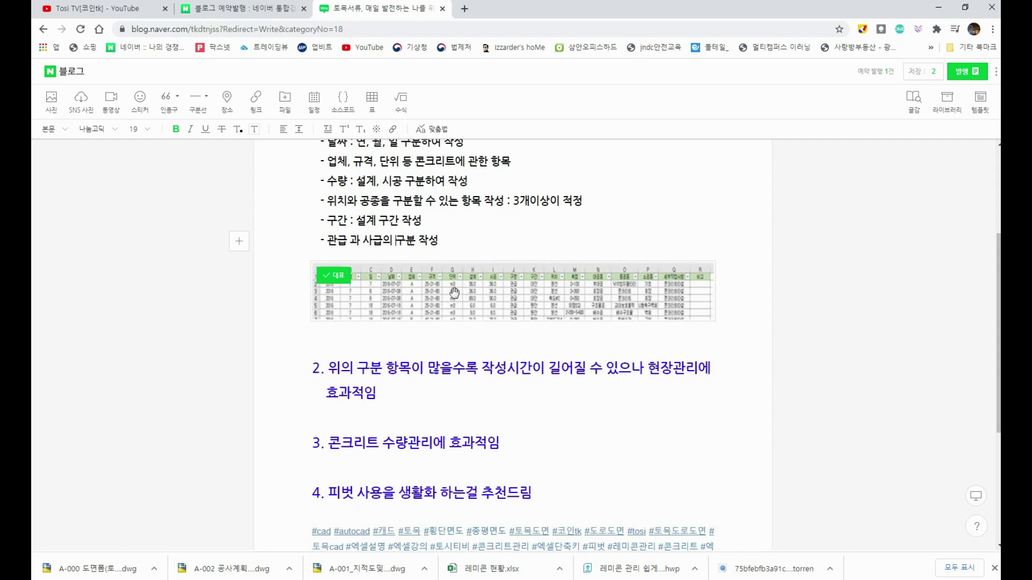
scroll(484, 292, down, 1)
scroll(486, 295, up, 2)
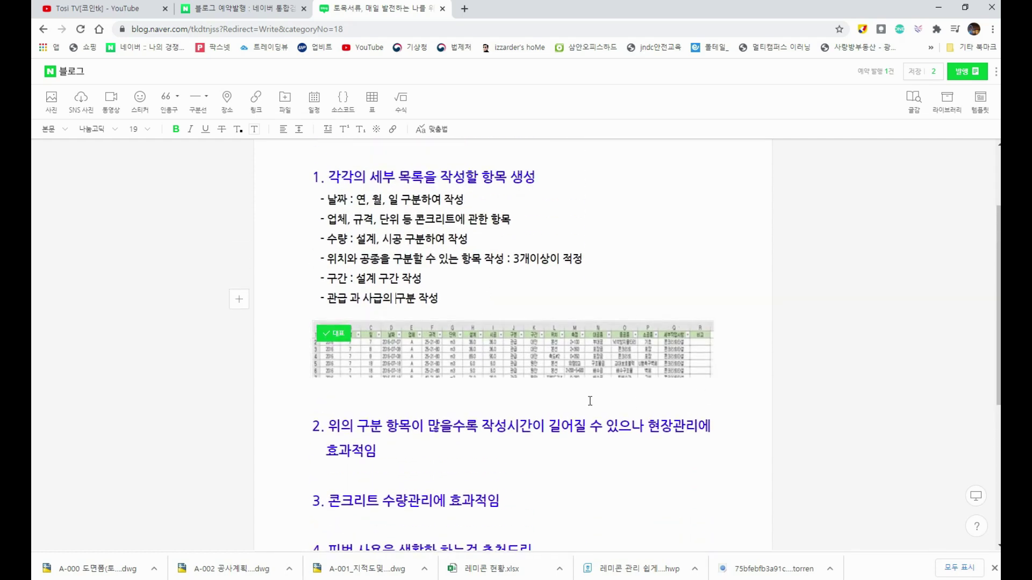
scroll(564, 389, down, 1)
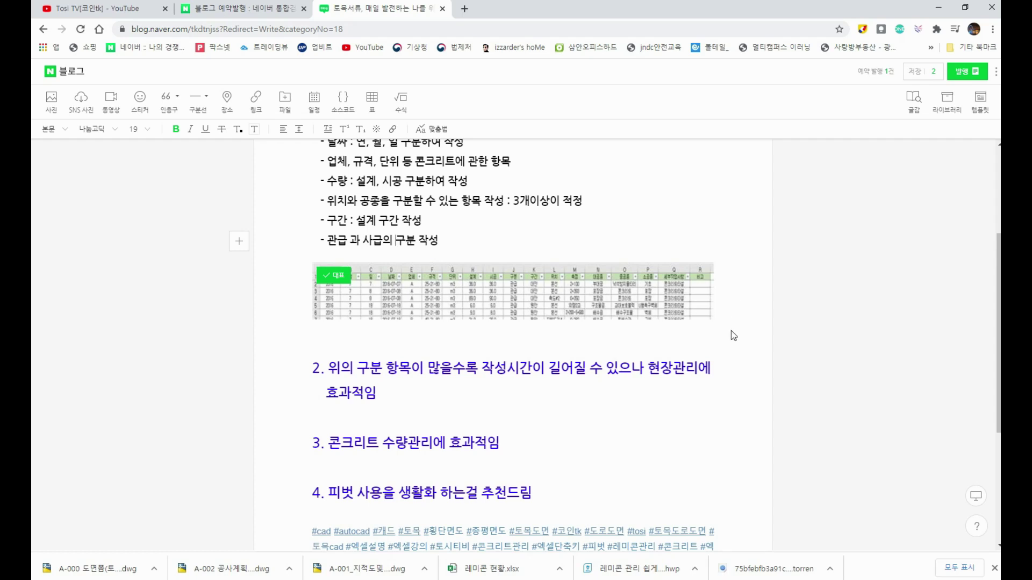
scroll(705, 369, down, 1)
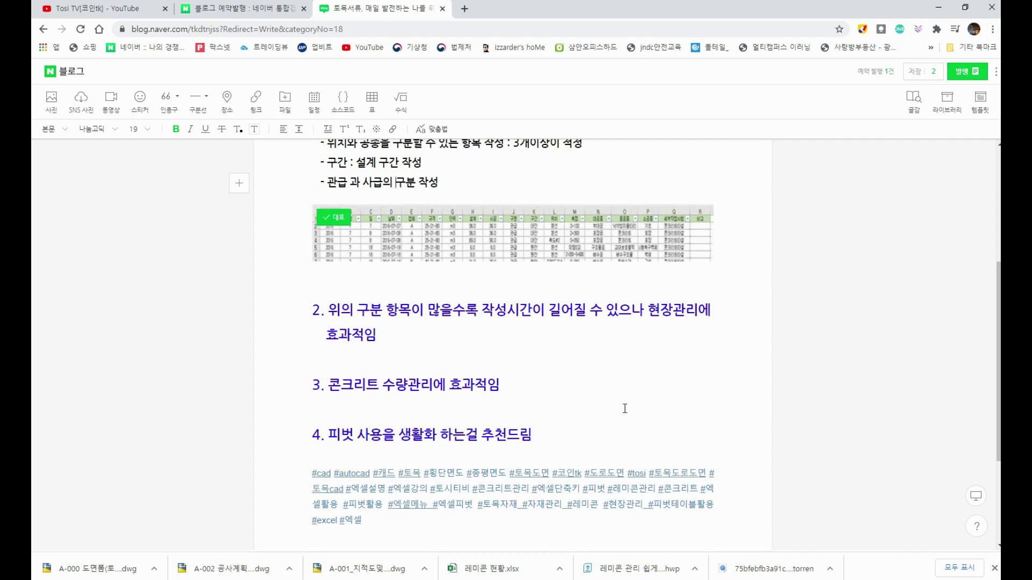
Switch to the 레미콘 현황 workbook in Excel and examine the 년, 월, 일 and 날짜 columns
click(994, 569)
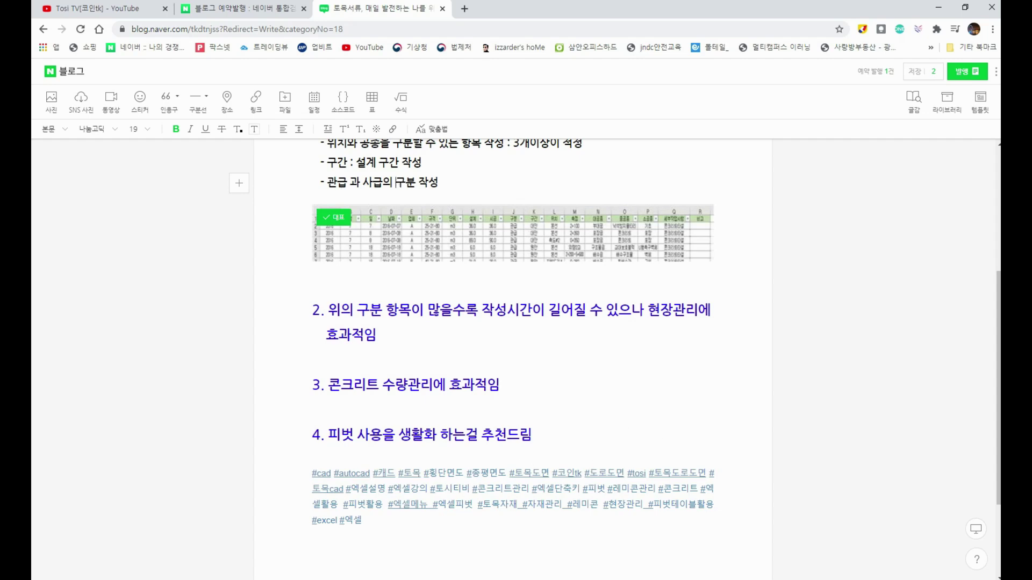
click(274, 537)
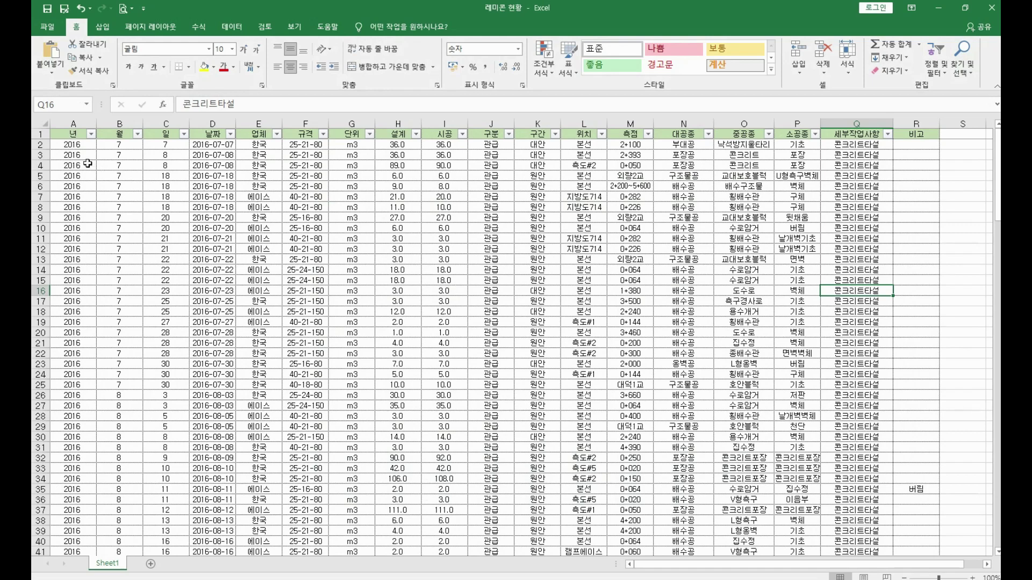
click(82, 135)
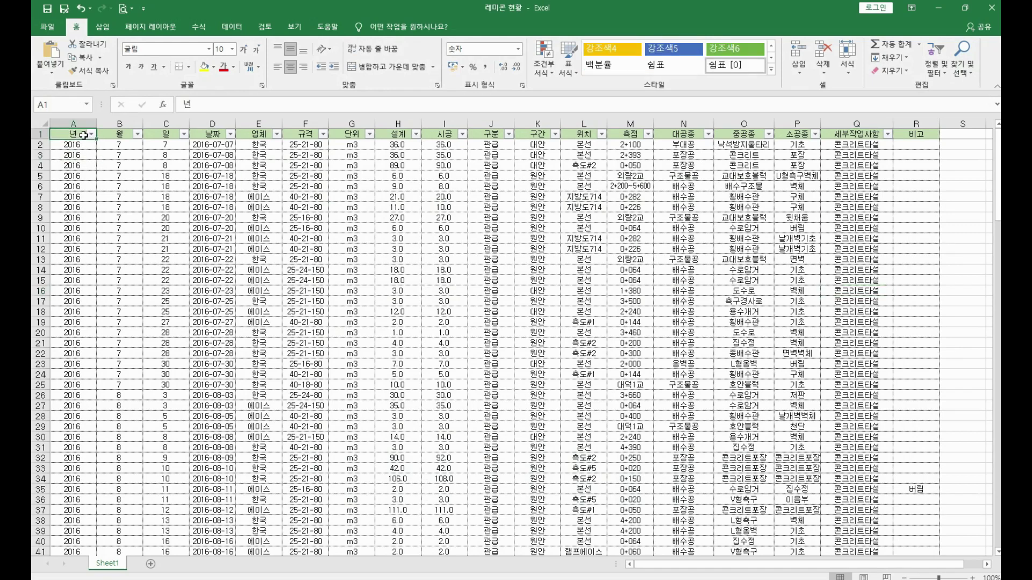
drag(119, 134, 120, 228)
drag(66, 135, 89, 453)
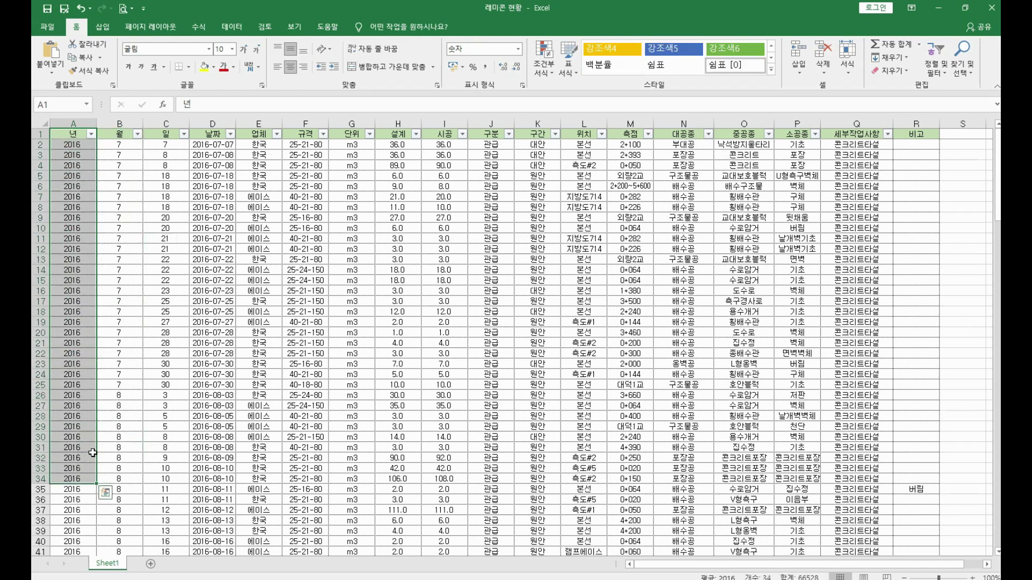
click(123, 152)
drag(123, 152, 134, 212)
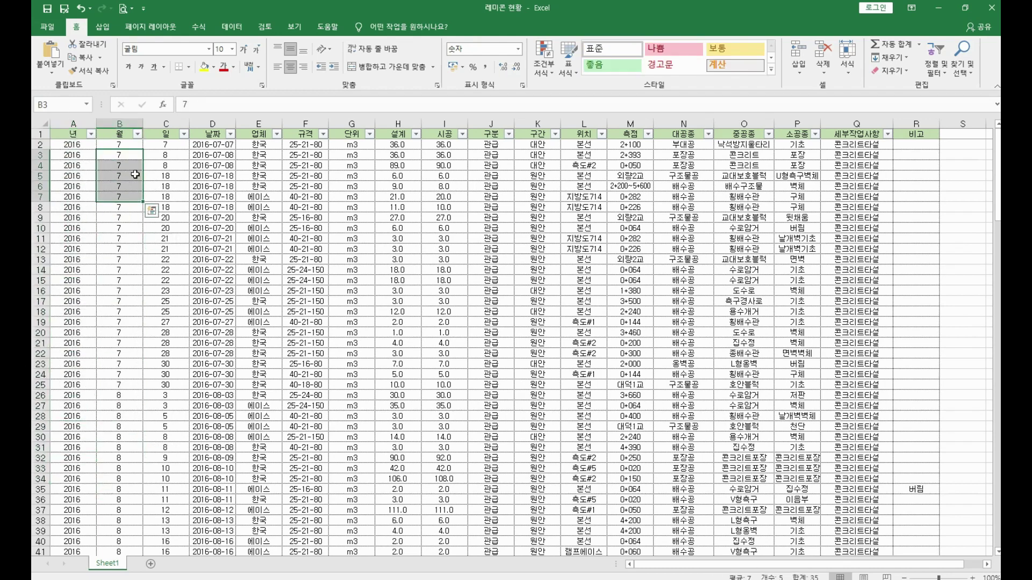
click(166, 156)
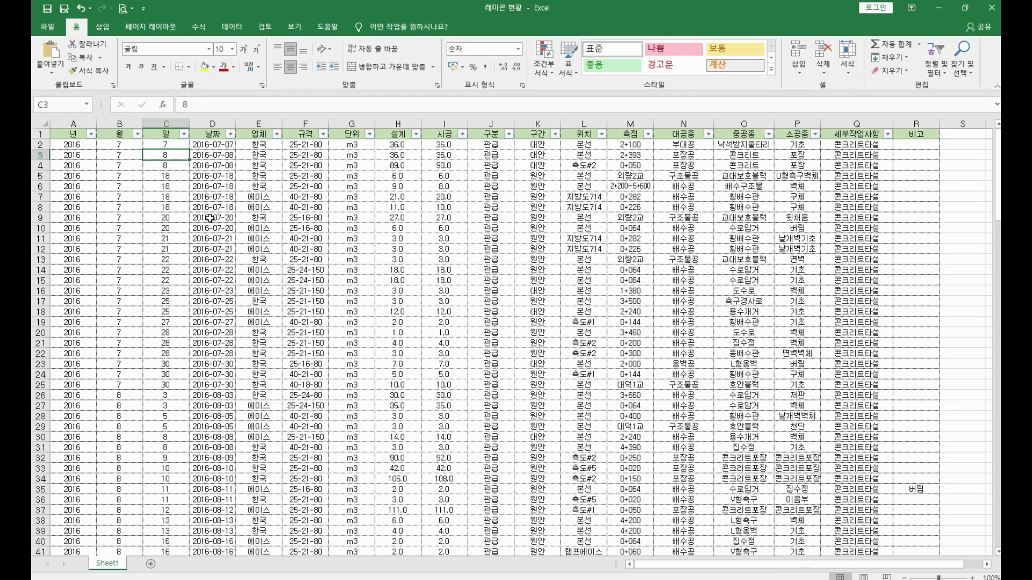
drag(215, 165, 219, 155)
click(259, 154)
key(Left)
Examine the supplier (업체), specification (규격) and unit (단위) columns of the ready-mix concrete list
click(259, 146)
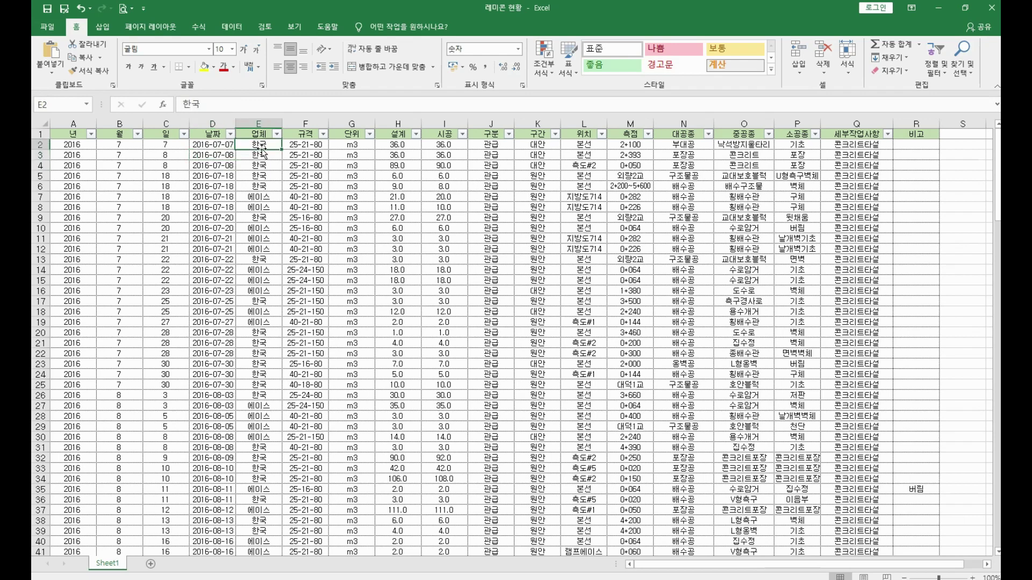
click(270, 165)
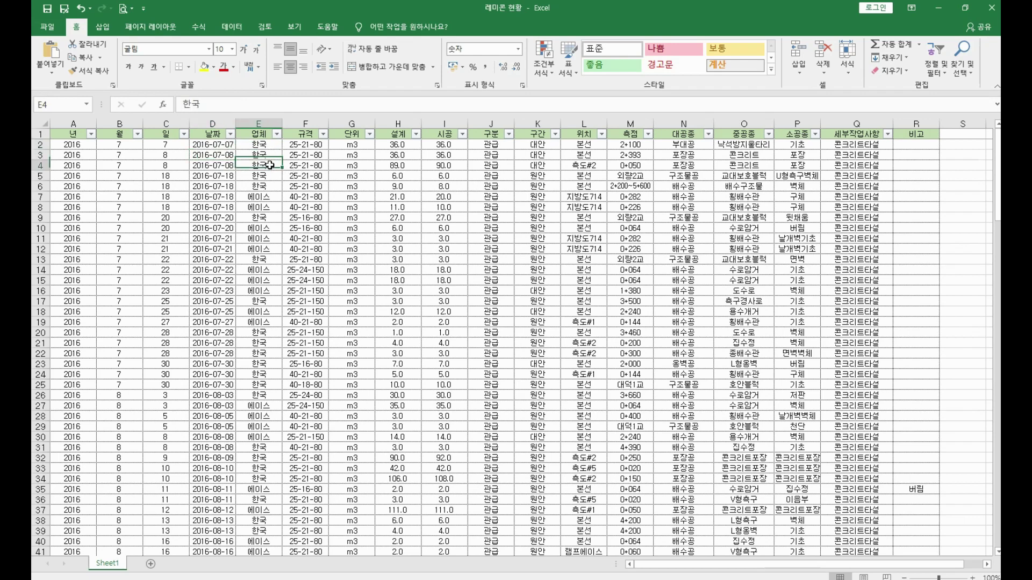
click(275, 195)
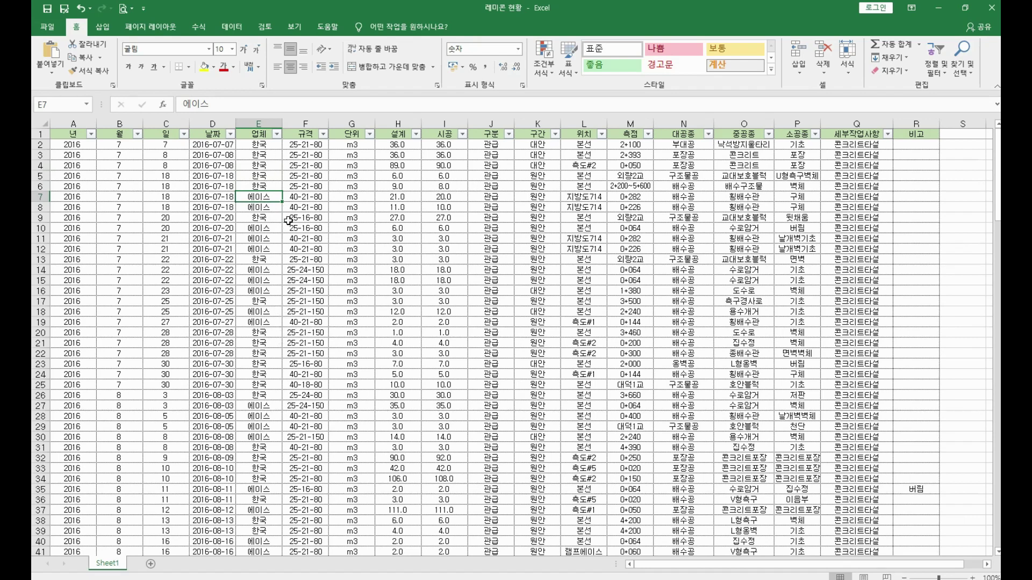
drag(314, 179, 322, 338)
click(318, 301)
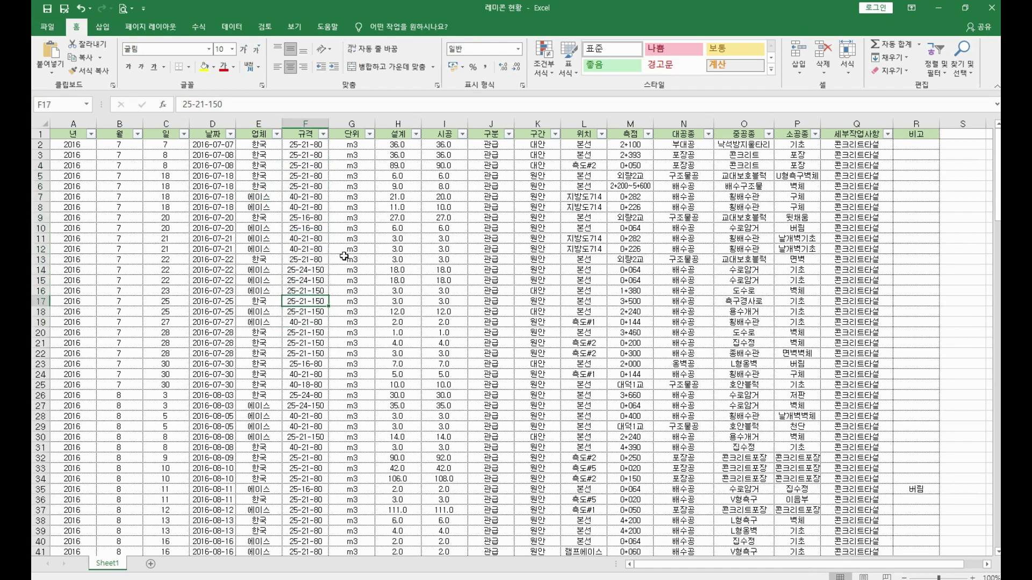
drag(359, 237, 368, 270)
Compare the 설계 and 시공 quantities in row 14 and check that row's 구분 entry
click(396, 269)
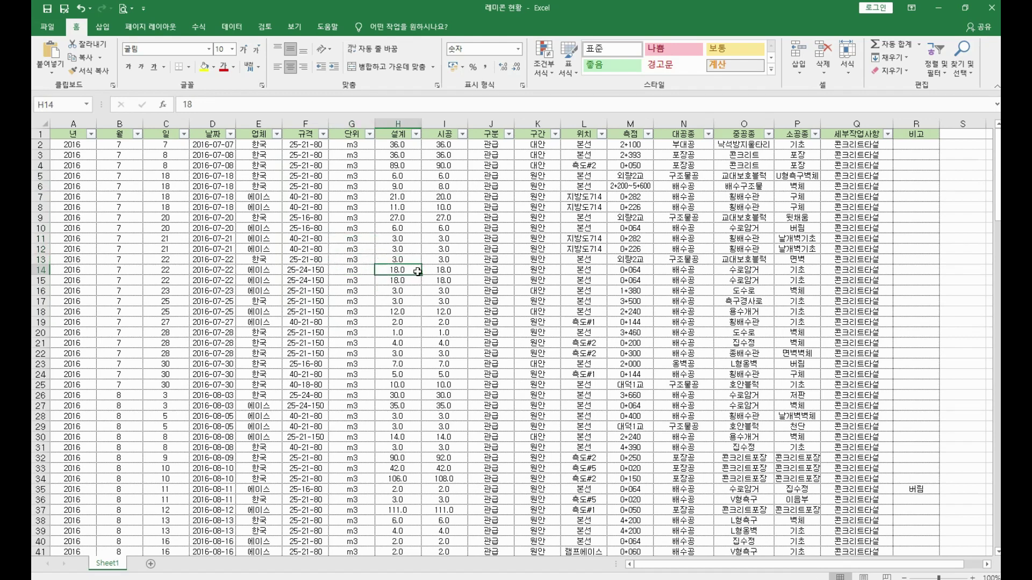
click(458, 269)
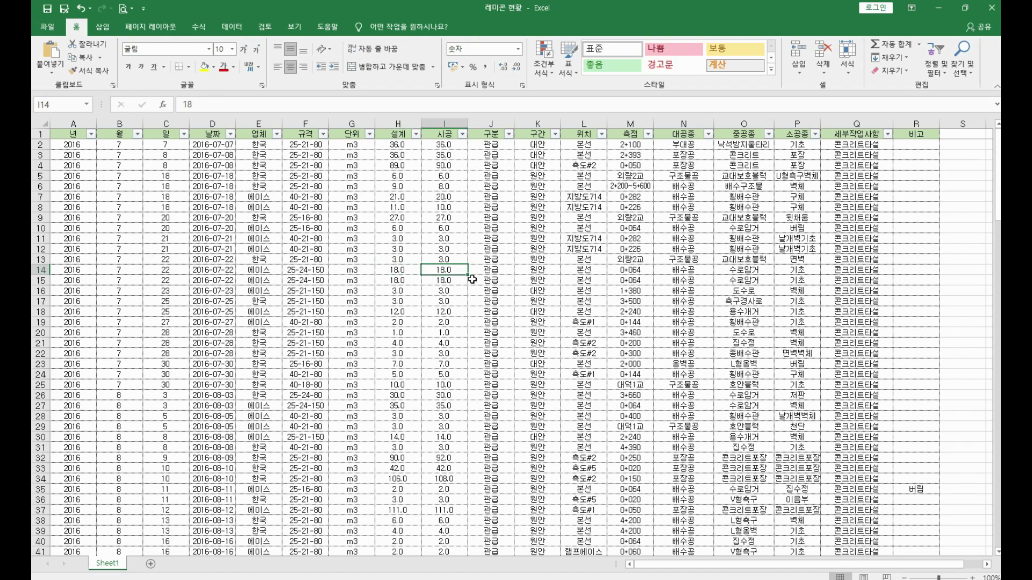
click(504, 270)
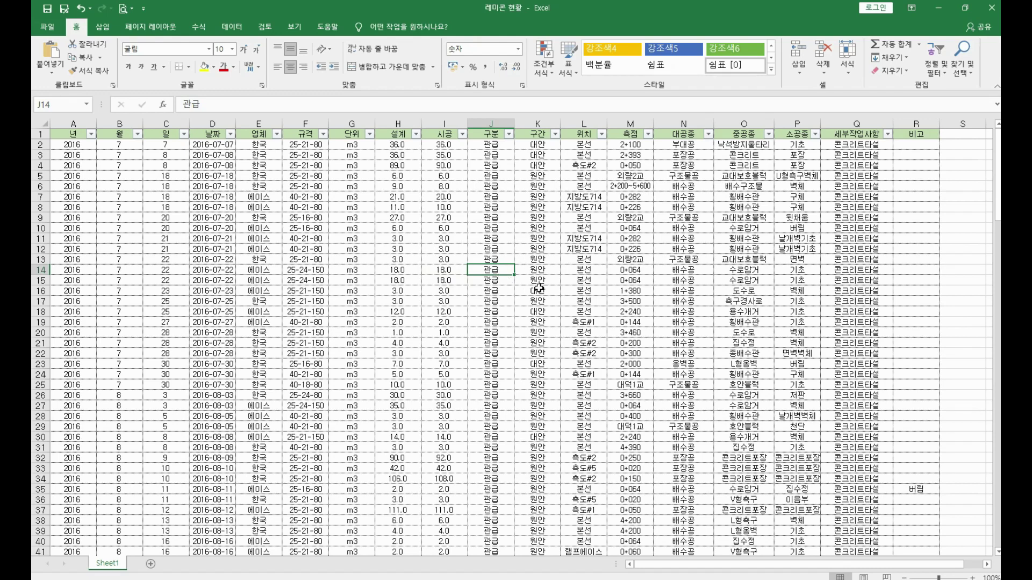
Examine the section (구간), location (위치) and station (측점) entries of the concrete list
click(540, 177)
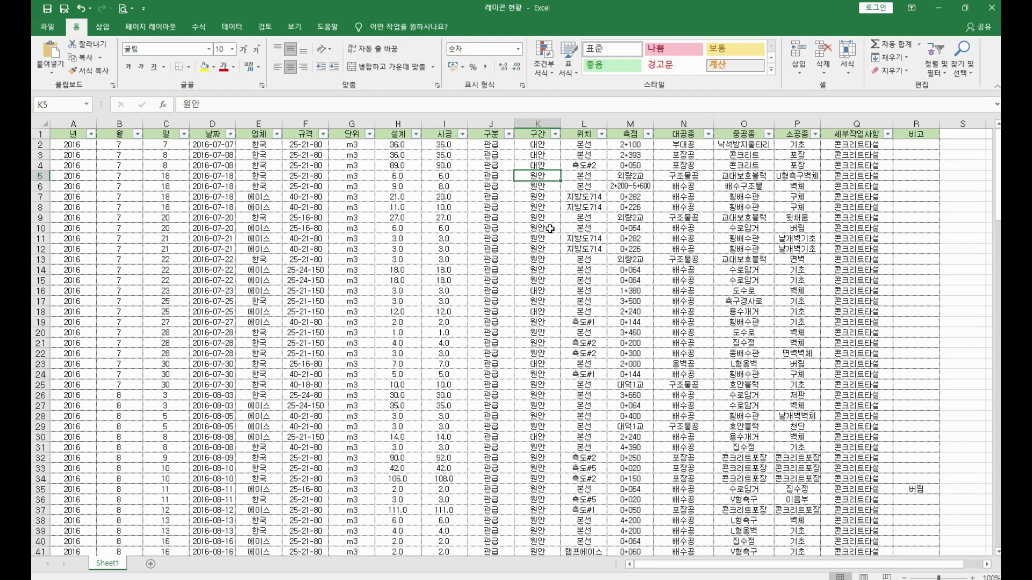
click(588, 220)
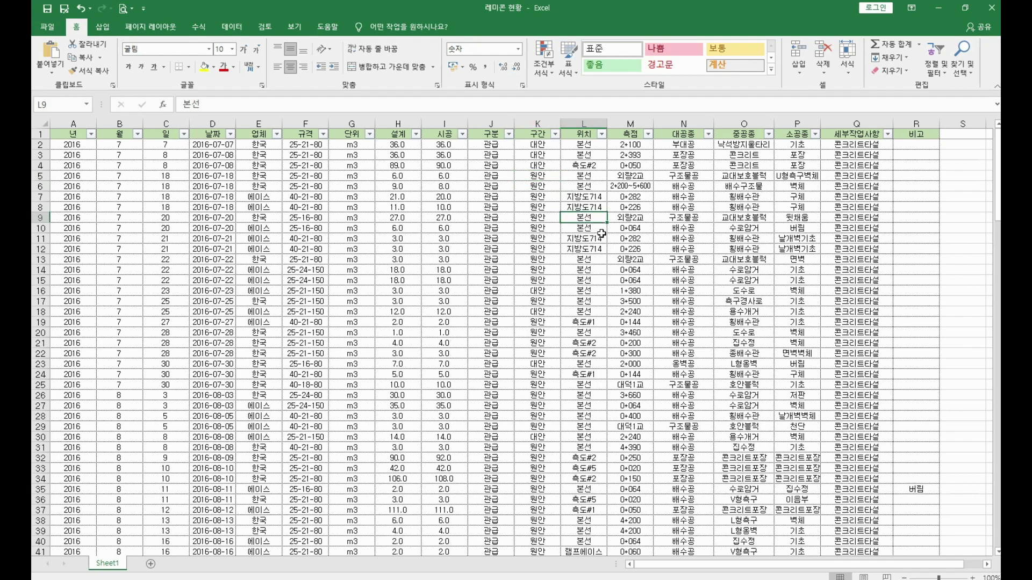
click(602, 250)
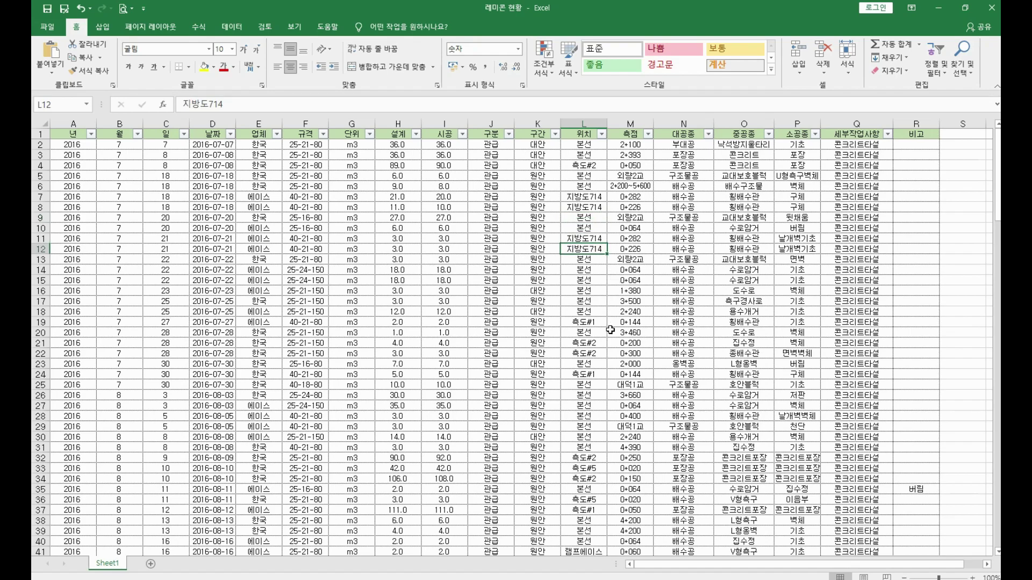
scroll(615, 339, down, 1)
click(597, 522)
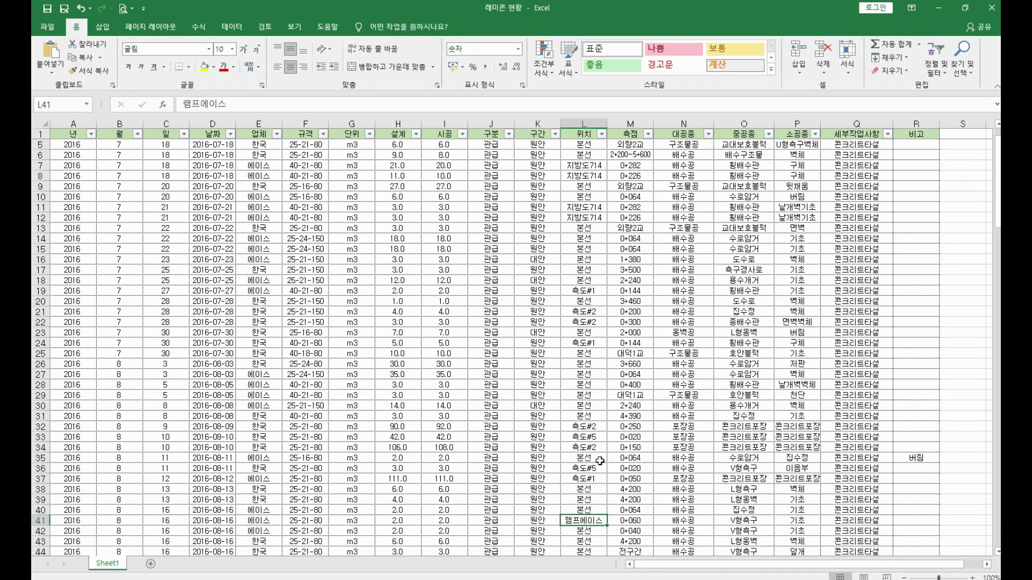
scroll(601, 456, up, 1)
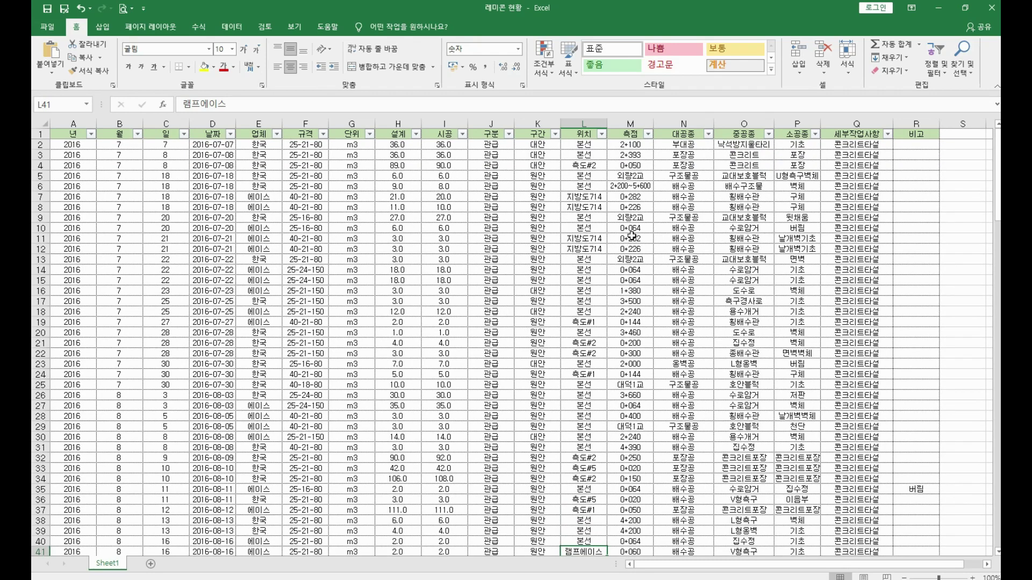
click(630, 199)
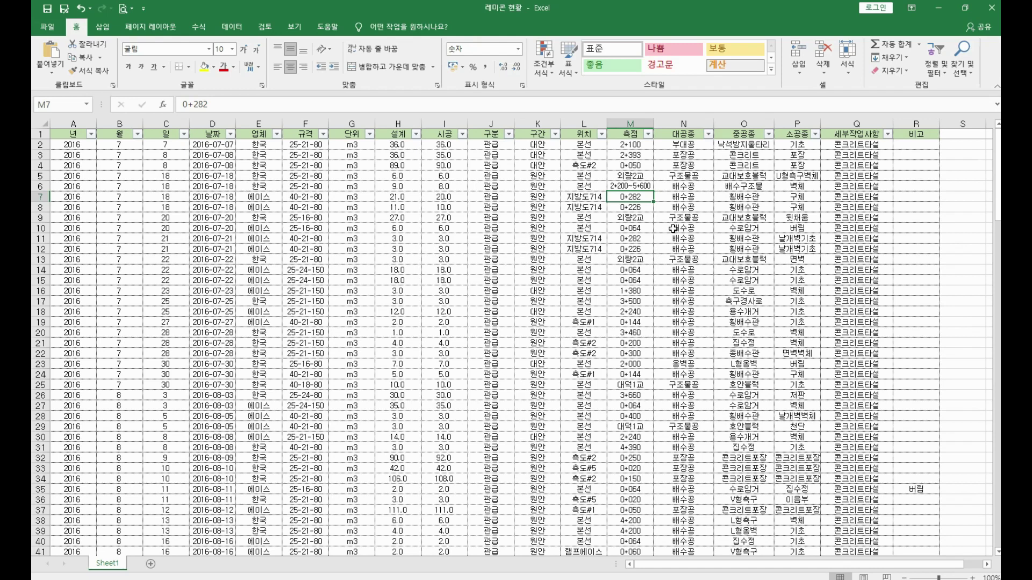
Examine how row 7 classifies its work under 대공종, 중공종 and 소공종
click(685, 198)
click(757, 196)
click(812, 194)
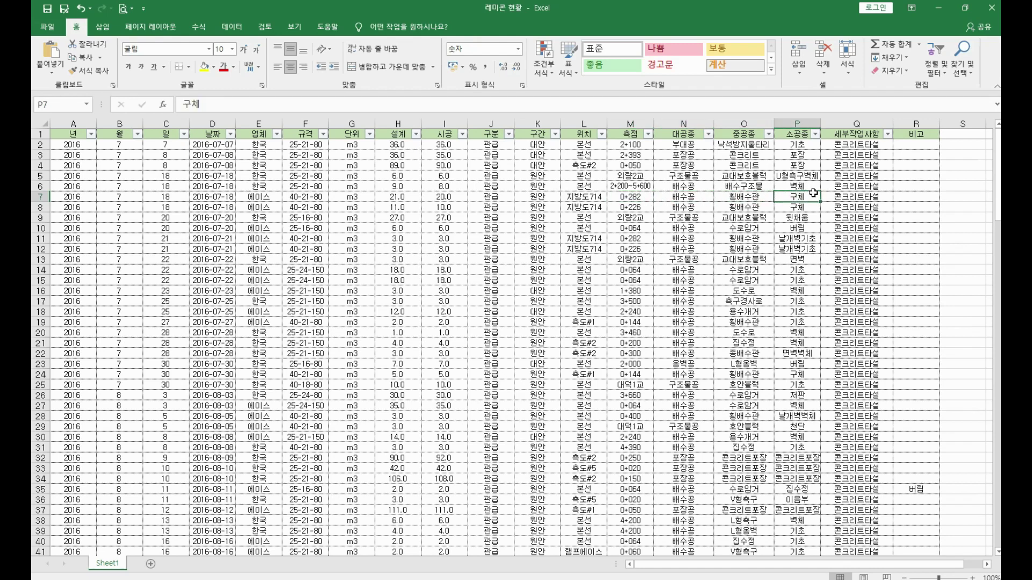
click(703, 196)
drag(732, 199, 790, 197)
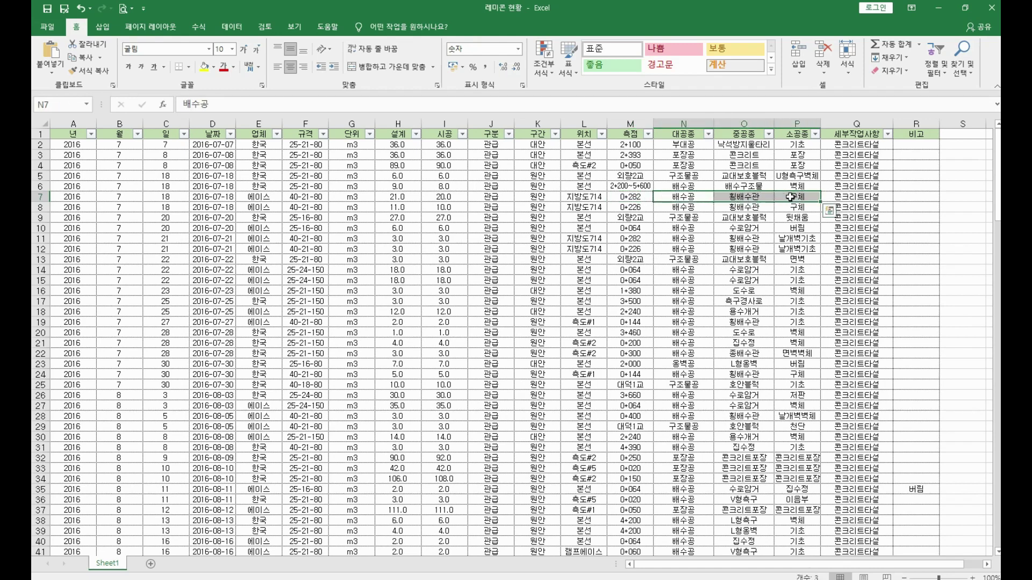
click(678, 198)
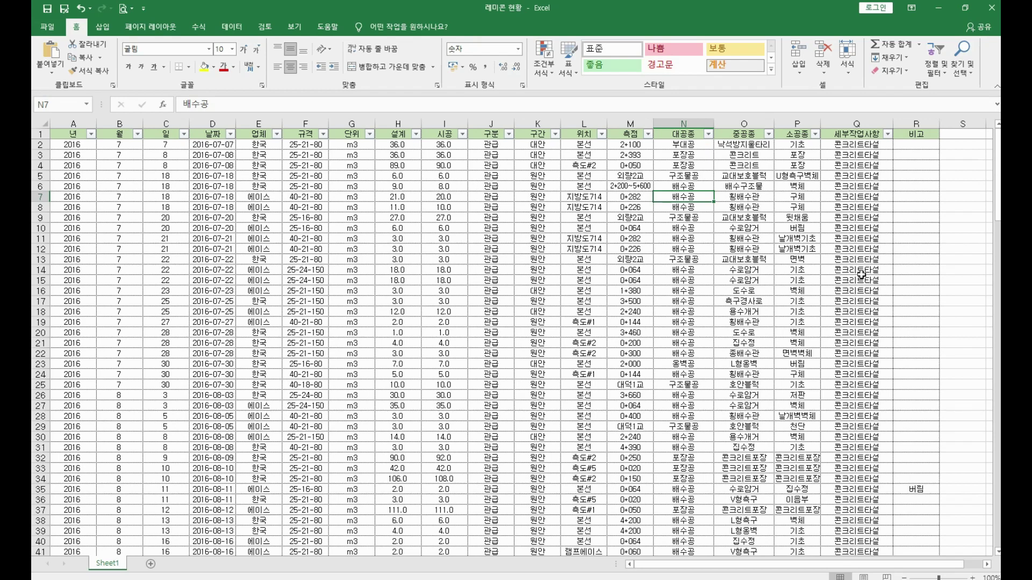
click(798, 198)
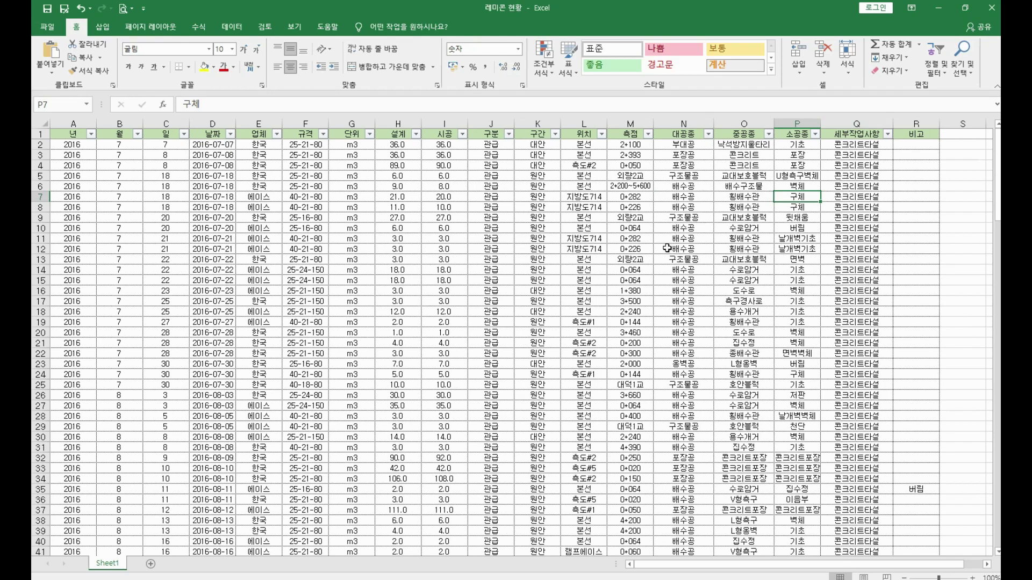
Go through row 15's station, work-type levels and 세부작업사항 to see how one pour is classified
click(625, 276)
click(696, 284)
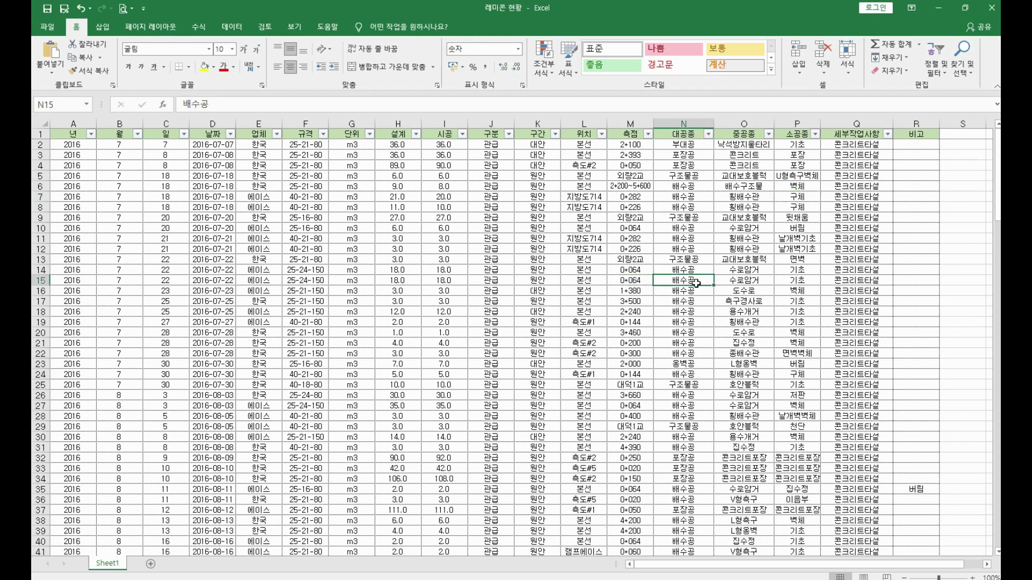
click(753, 278)
click(791, 280)
click(851, 279)
click(803, 282)
click(746, 280)
click(785, 284)
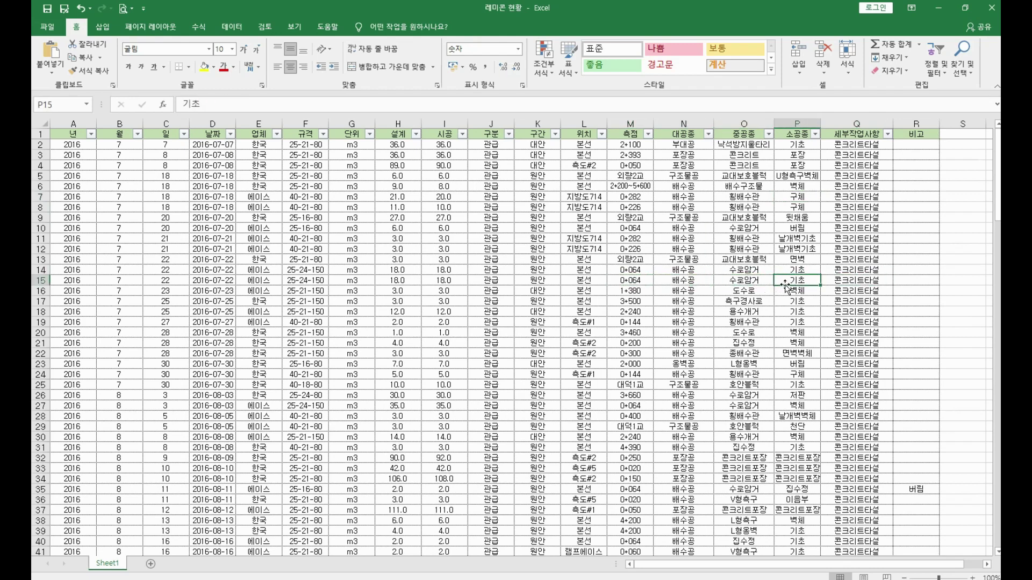
Compare the 중공종 and 소공종 entries of the 수로암거 pours in rows 26 and 27, including the 시공 quantity
click(800, 406)
click(760, 406)
click(779, 404)
click(798, 392)
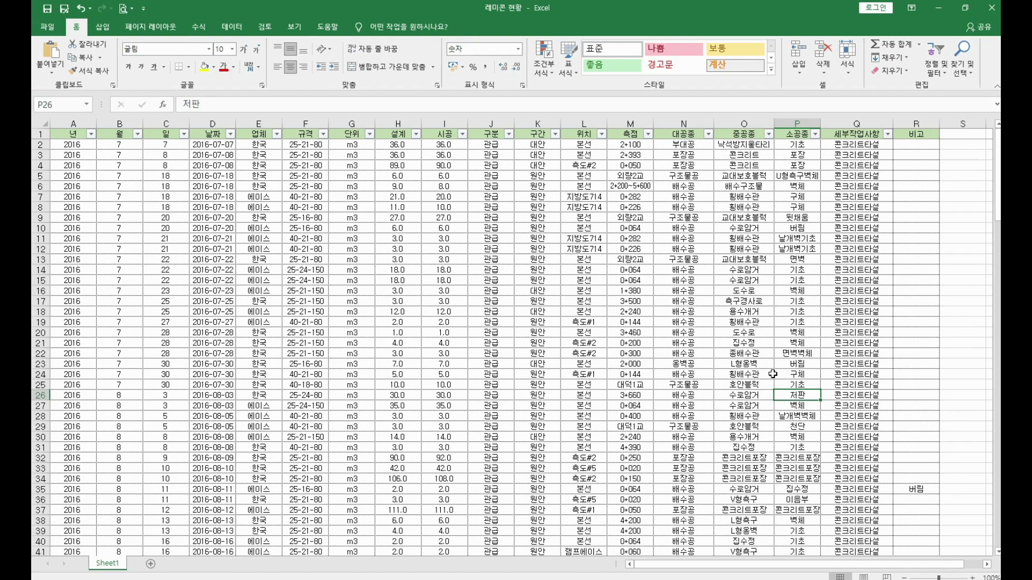
click(769, 397)
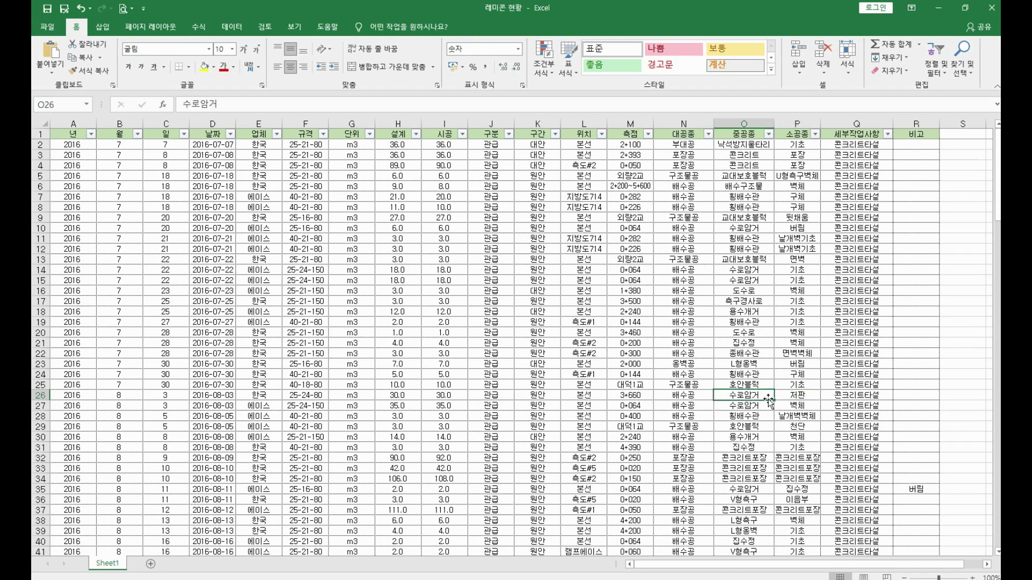
click(792, 401)
click(443, 407)
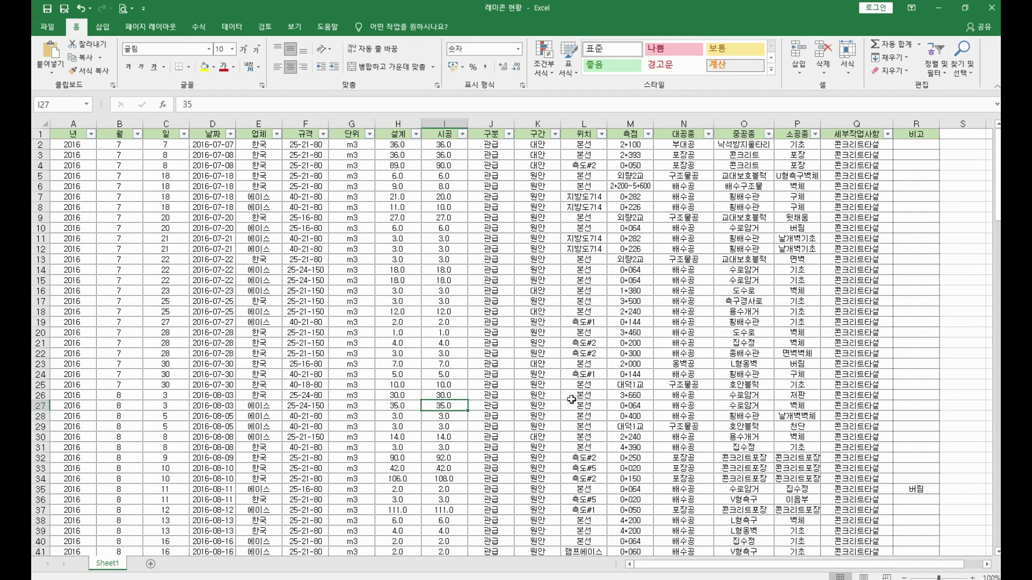
click(806, 396)
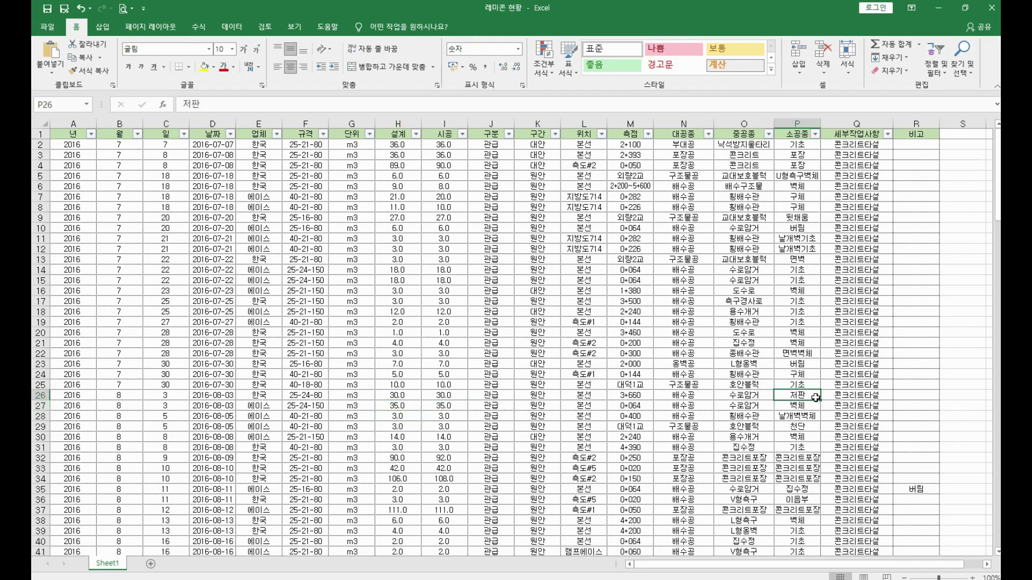
Clear the 설계 quantity of the 수로암거 pour in row 27 and check the station of row 26
click(419, 409)
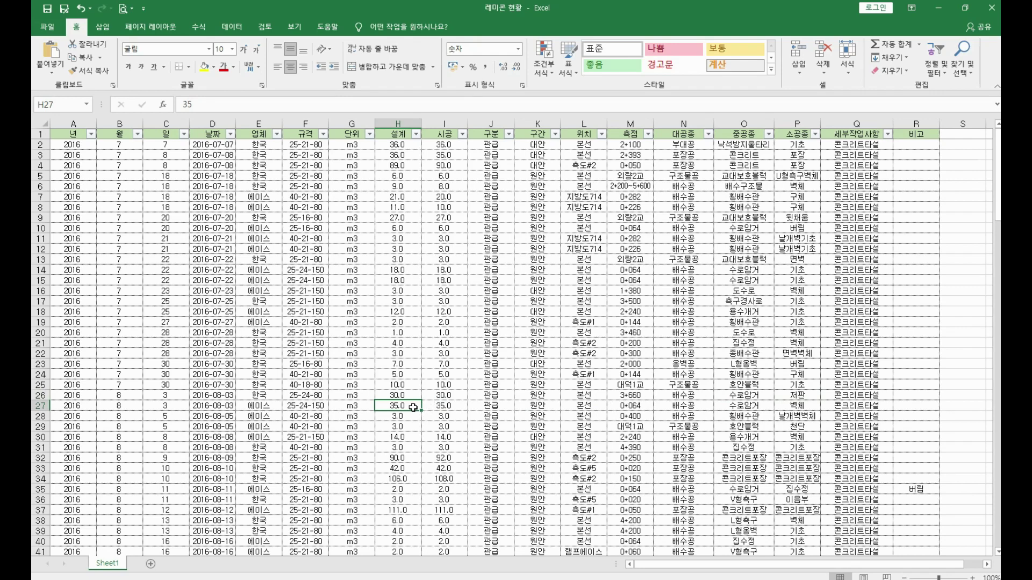
click(749, 406)
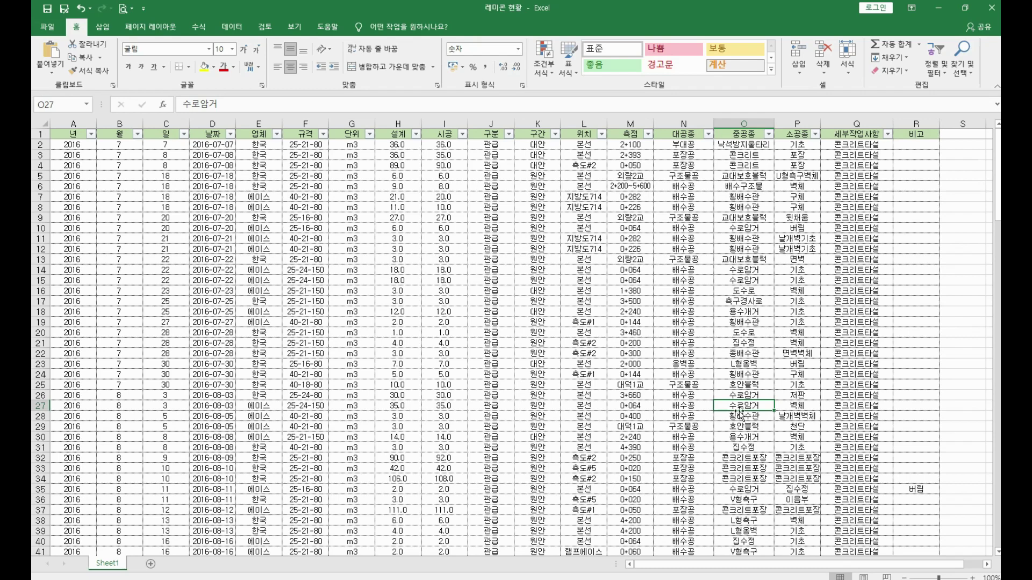
drag(747, 406, 397, 406)
click(398, 406)
key(Delete)
drag(803, 396, 633, 396)
click(633, 395)
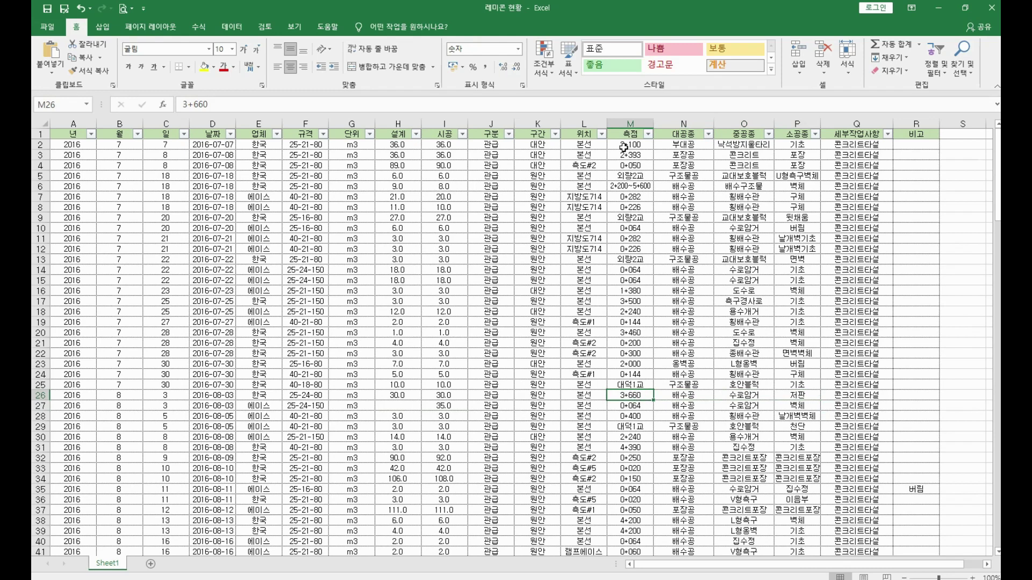
Undo the clearing of row 27's 설계 quantity
click(390, 404)
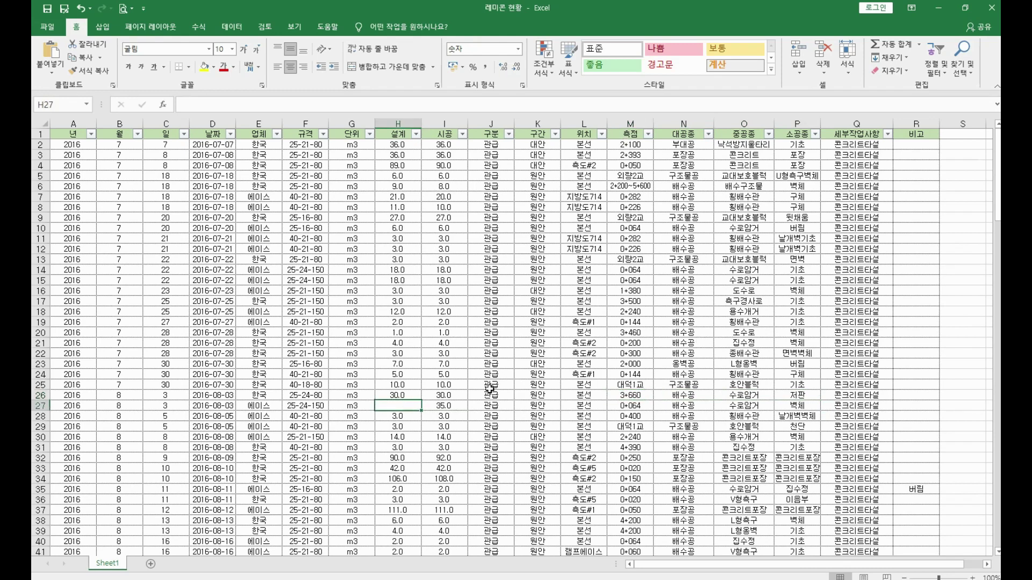
key(ctrl+z)
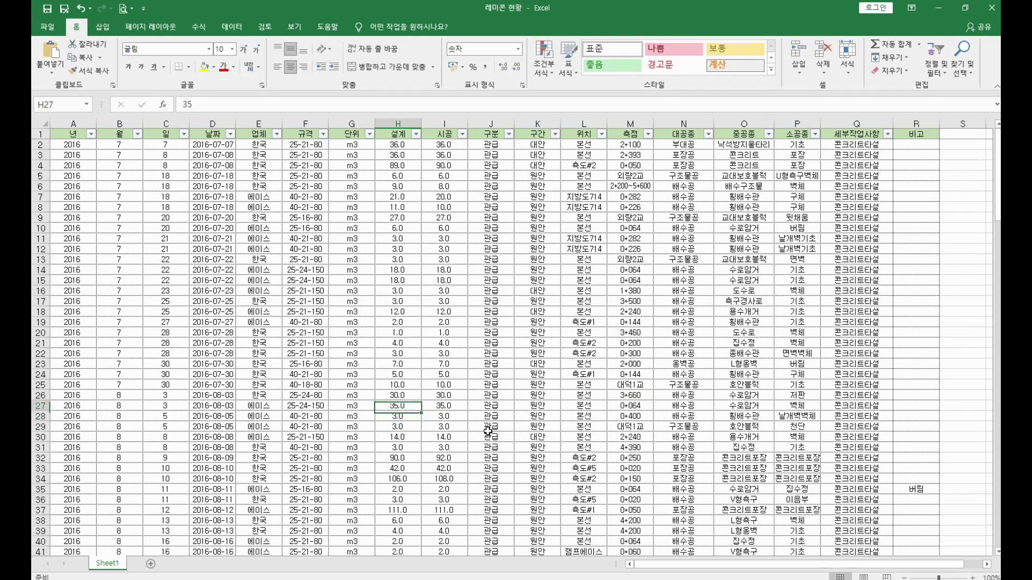
key(Down)
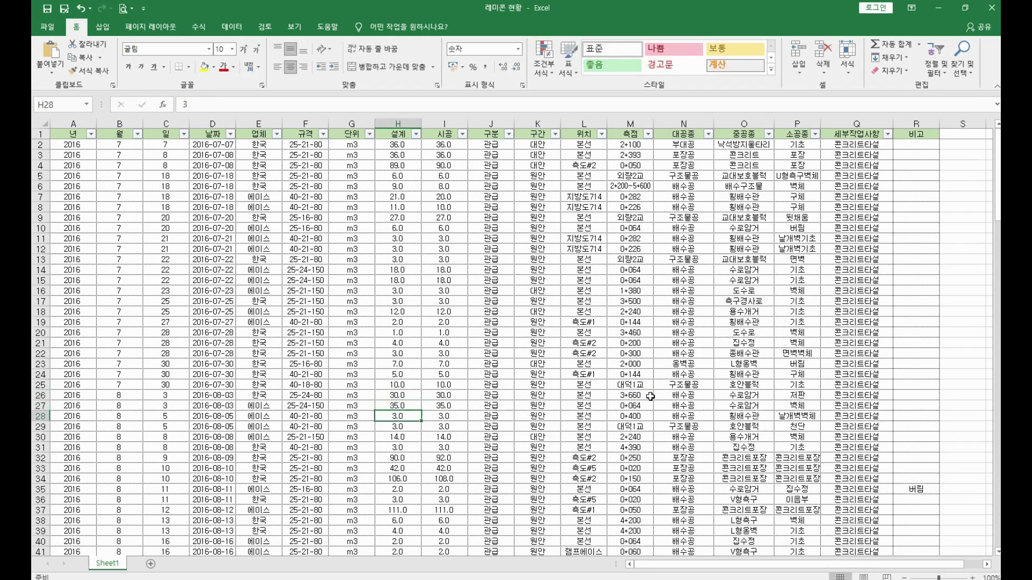
Duplicate the 수로암거 저판 pour of row 26 by inserting its copy directly below as row 27
click(39, 416)
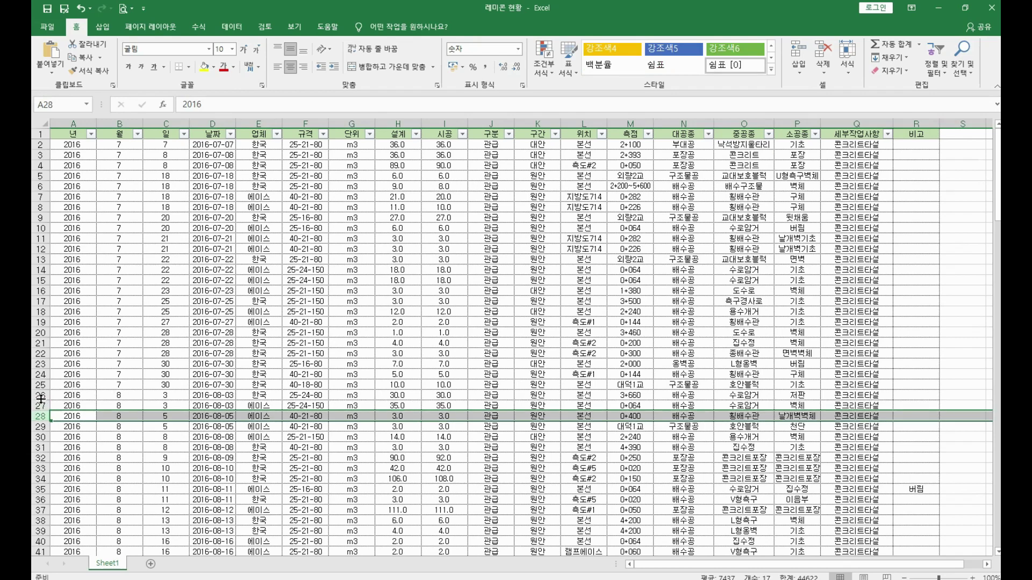
click(39, 395)
key(ctrl+c)
right_click(38, 395)
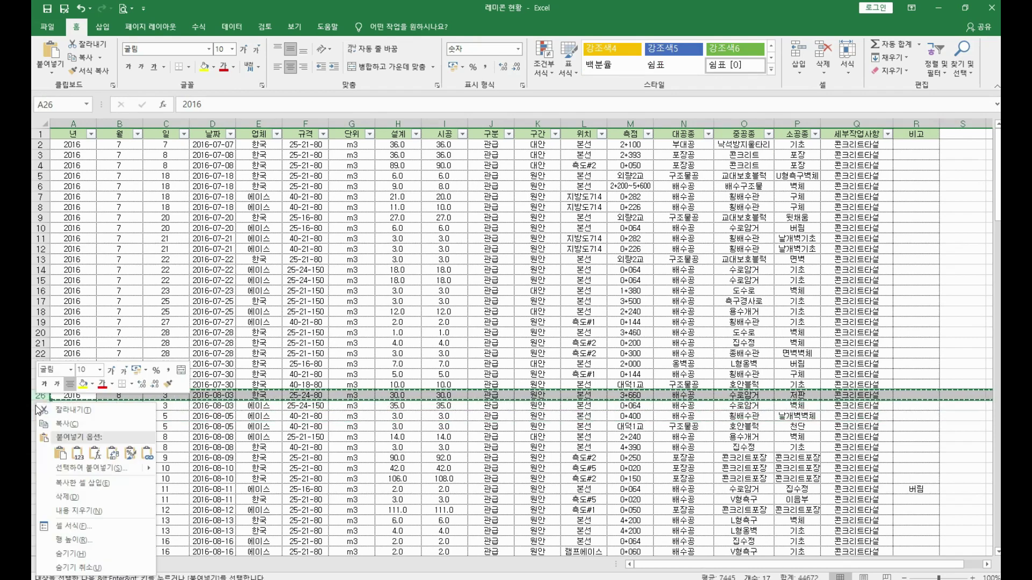
right_click(39, 406)
click(153, 486)
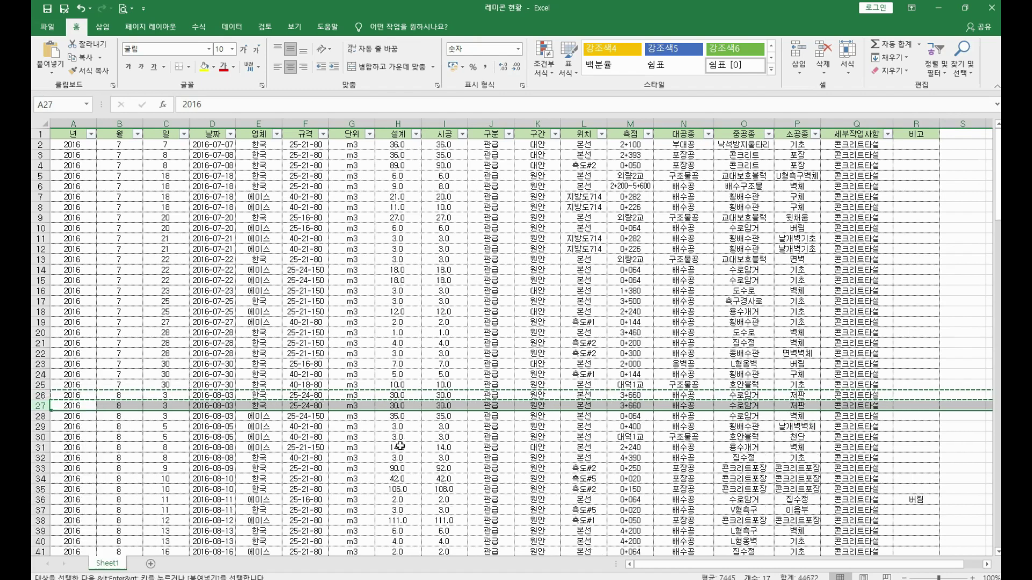
Clear the 설계 quantity in the duplicated row 27
click(428, 407)
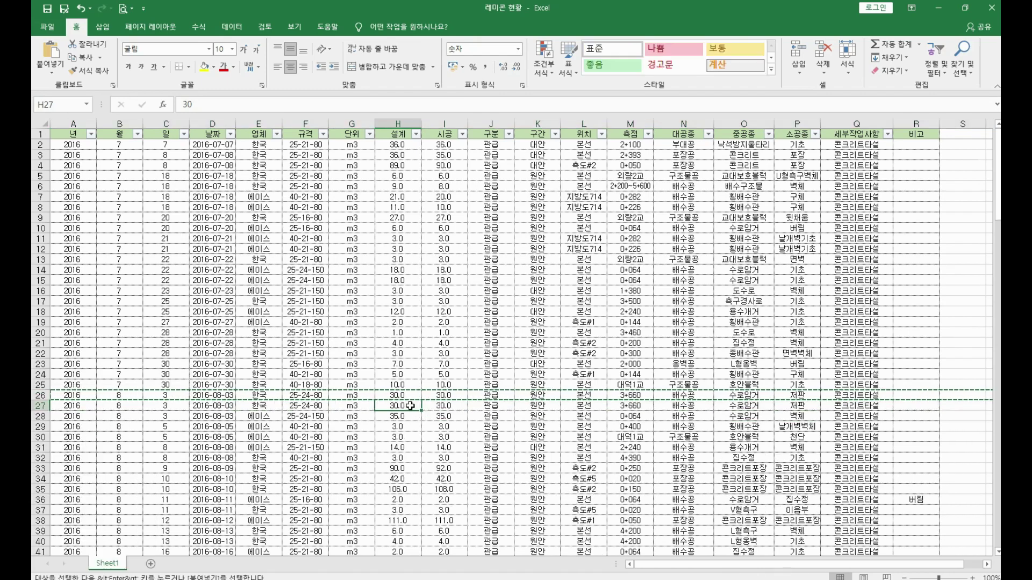
key(Left)
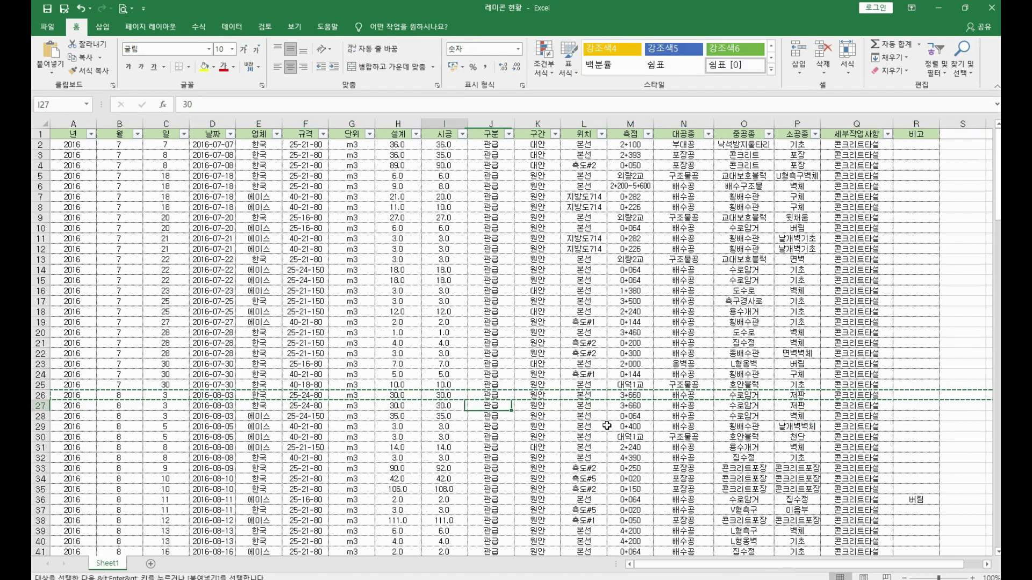
key(Delete)
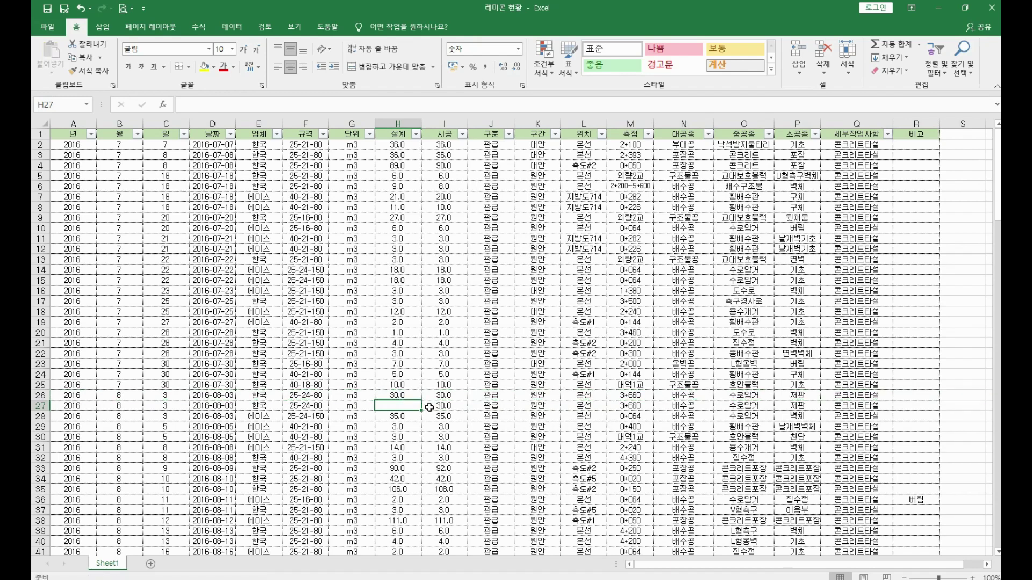
Split the 시공 quantity of the 저판 pour by setting it to 20 in row 26 and 10 in row 27
key(Right)
key(Up)
key(Delete)
text(2)
key(Return)
text(10)
key(Tab)
key(Left)
click(444, 395)
click(398, 396)
click(445, 407)
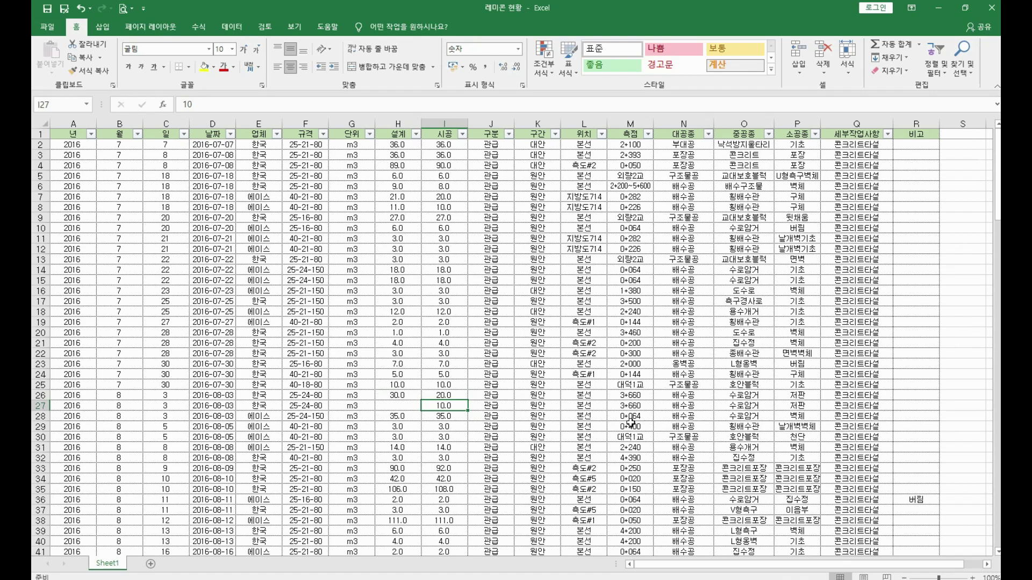
Delete the duplicated row 27 from the concrete list
right_click(42, 407)
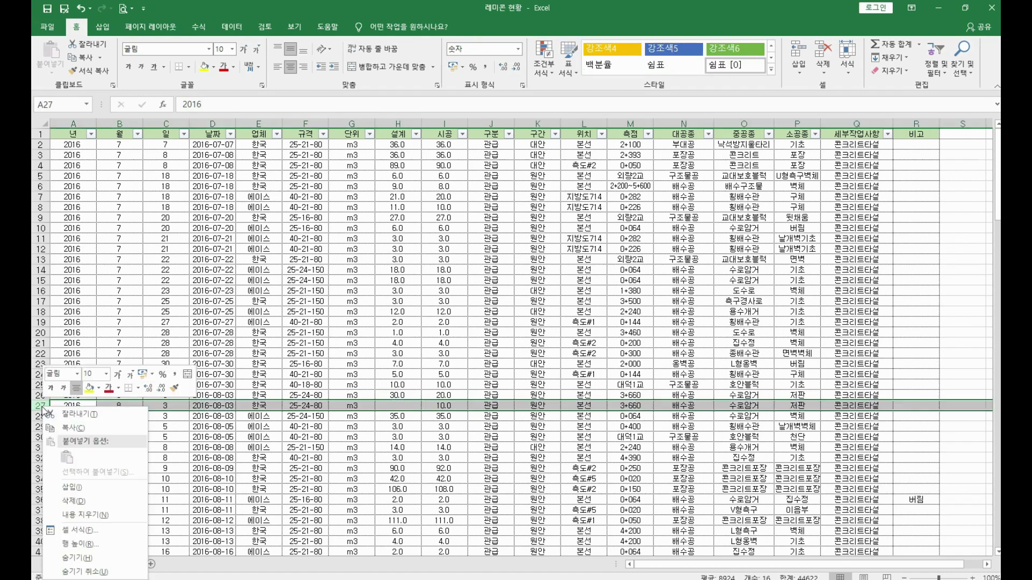
click(74, 500)
click(535, 354)
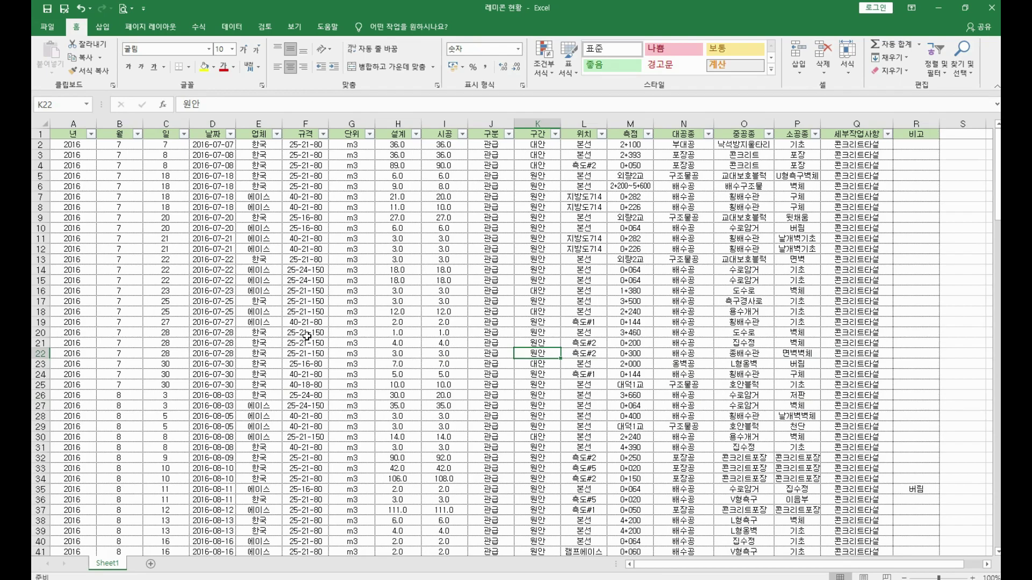
Create a pivot table from the list range Sheet1!$A$1:$R$176 on a new worksheet
click(102, 26)
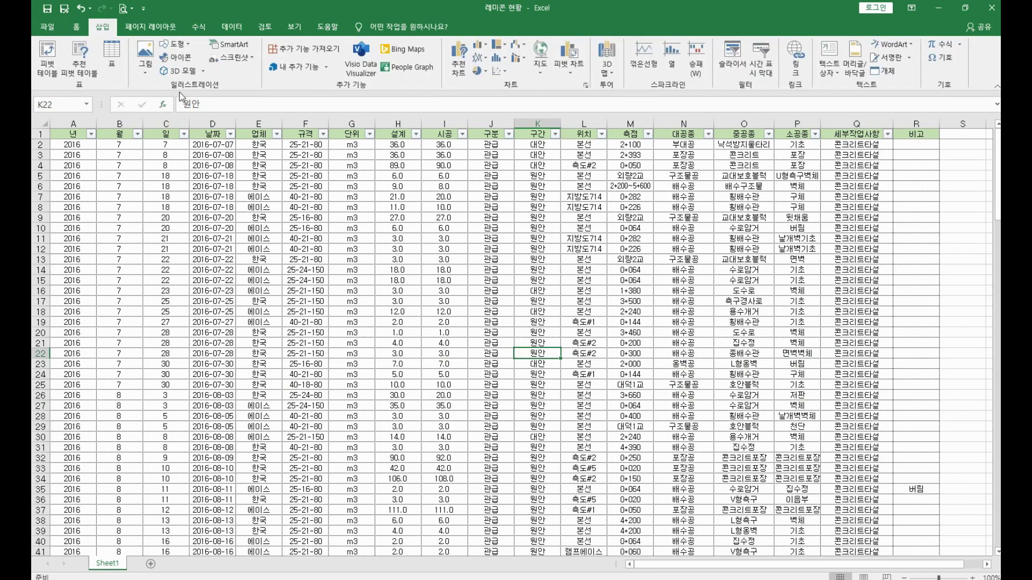
click(47, 57)
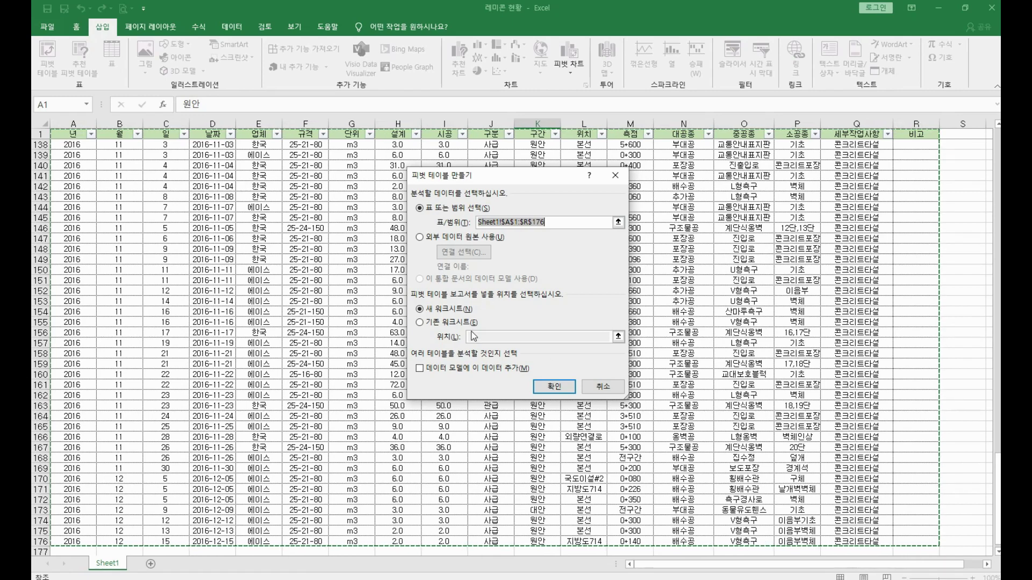
click(457, 311)
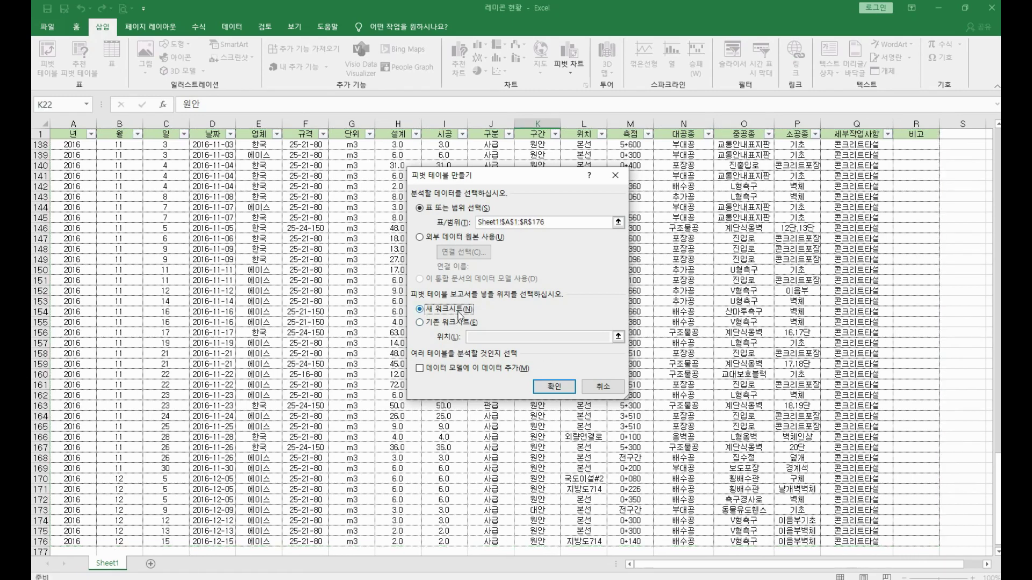
click(554, 386)
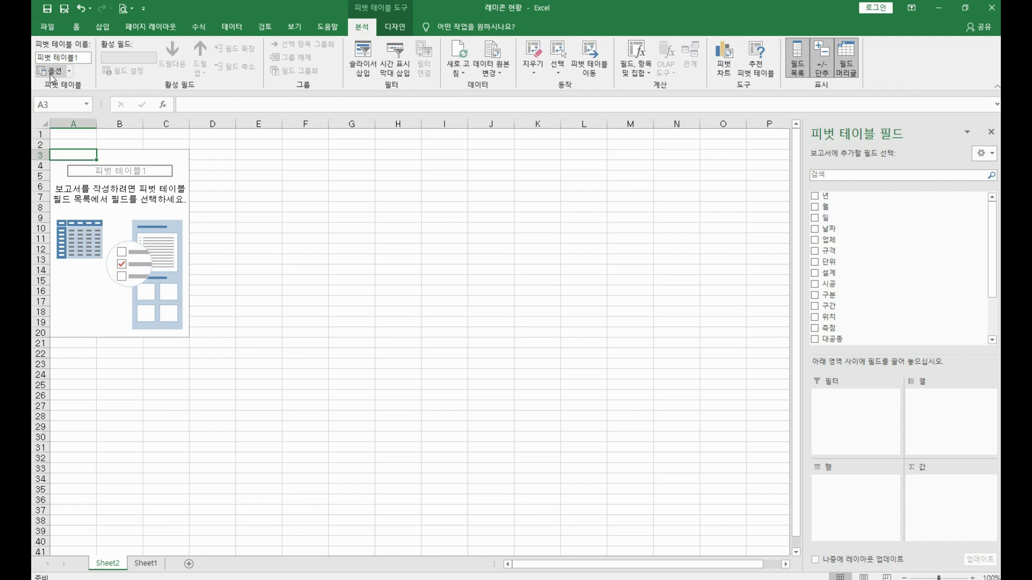
Try 년 and 월 as report filters in the pivot table, then take both fields out again
drag(832, 198, 869, 437)
drag(824, 209, 886, 424)
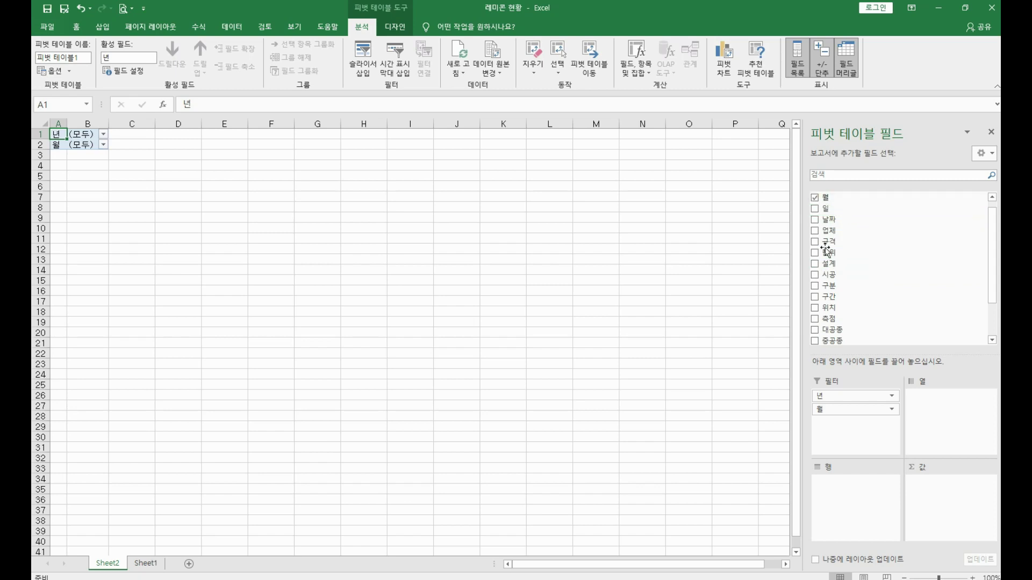
drag(844, 407, 730, 395)
drag(823, 397, 349, 244)
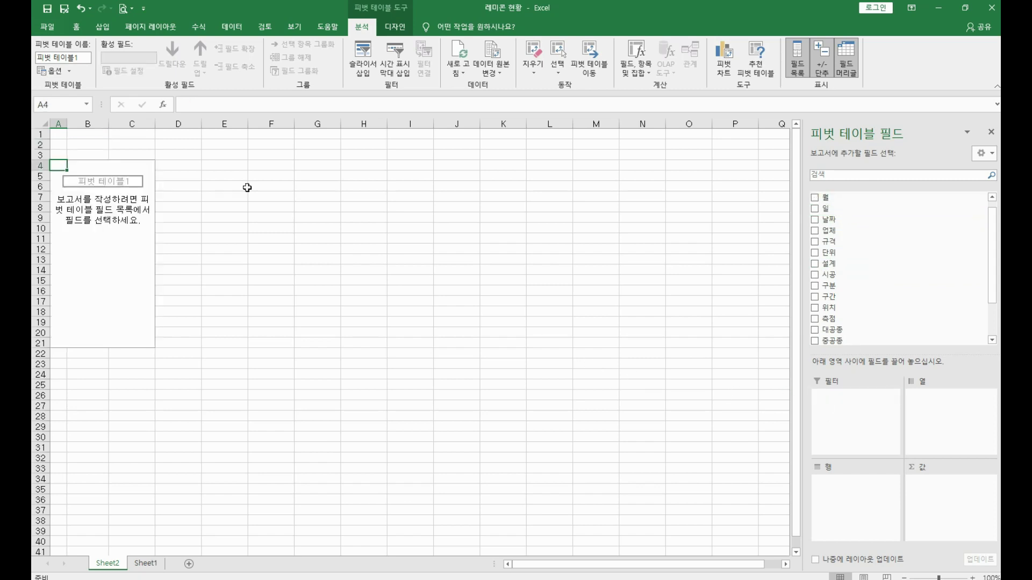
Enable the classic pivot table layout (클래식 피벗 테이블 레이아웃 표시) in the pivot table's display options
click(54, 70)
click(514, 177)
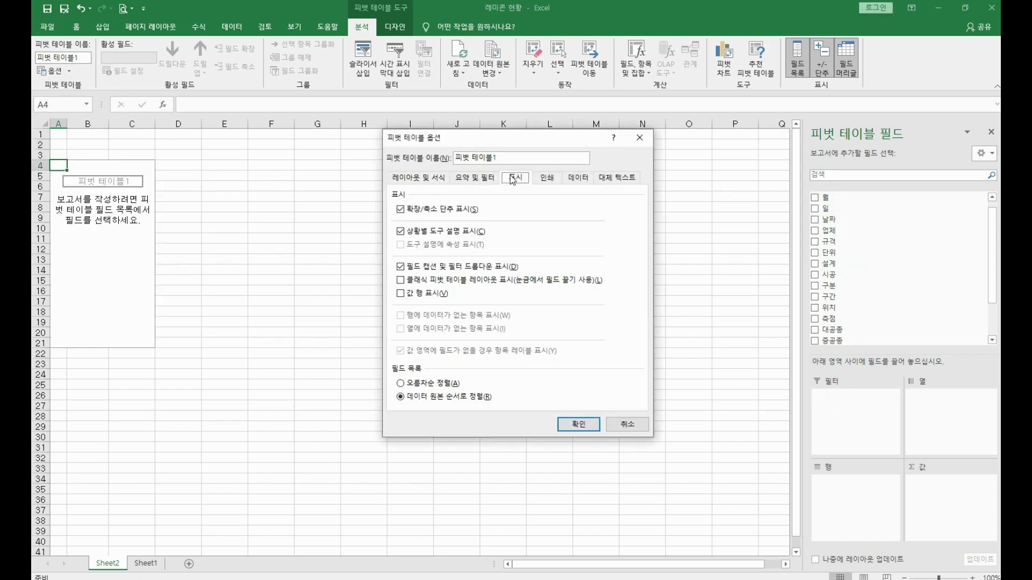
click(449, 280)
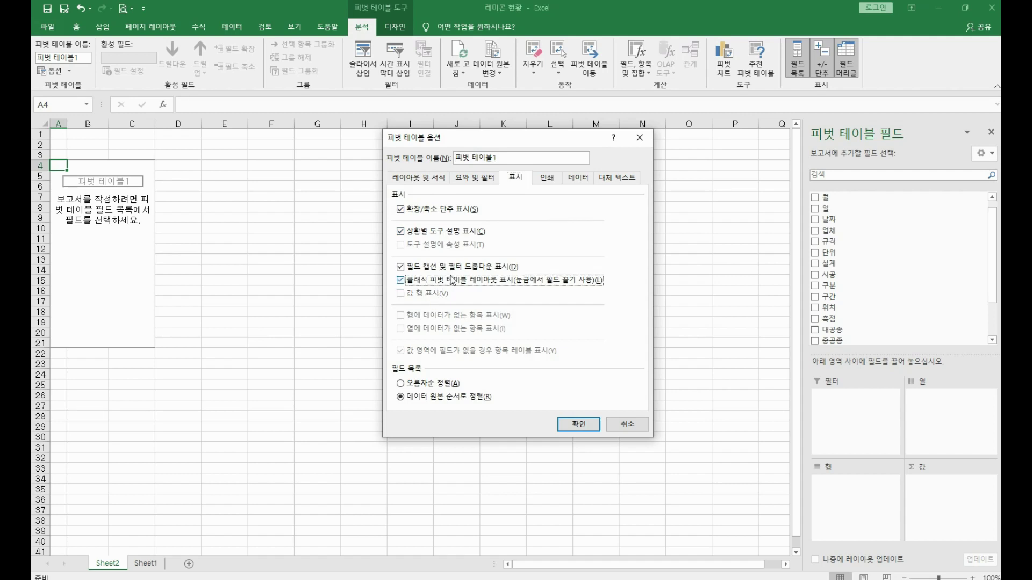
click(578, 425)
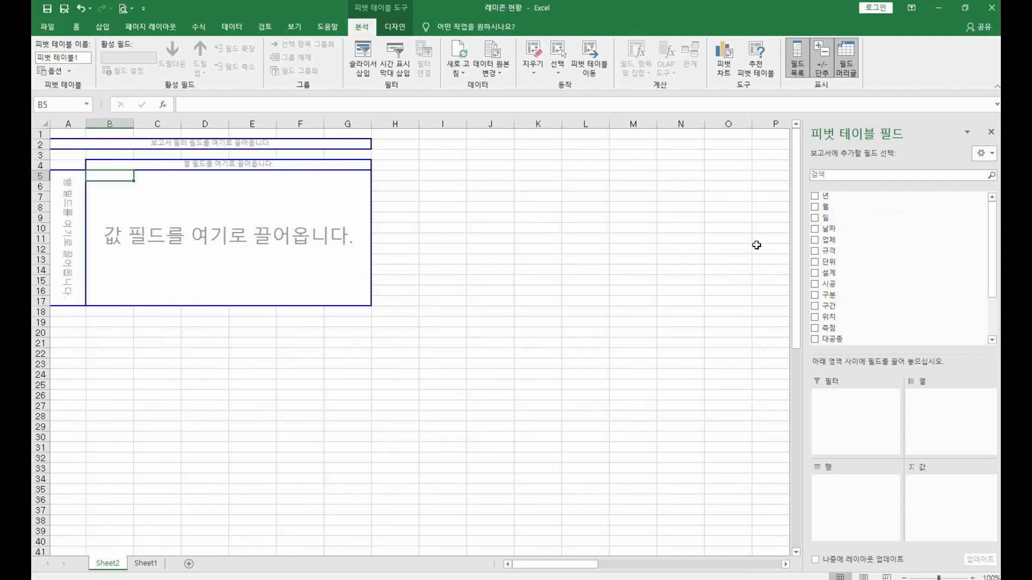
Build the pivot table with 업체 as the row field and the sums of 시공 and 설계 as values
drag(854, 242, 79, 201)
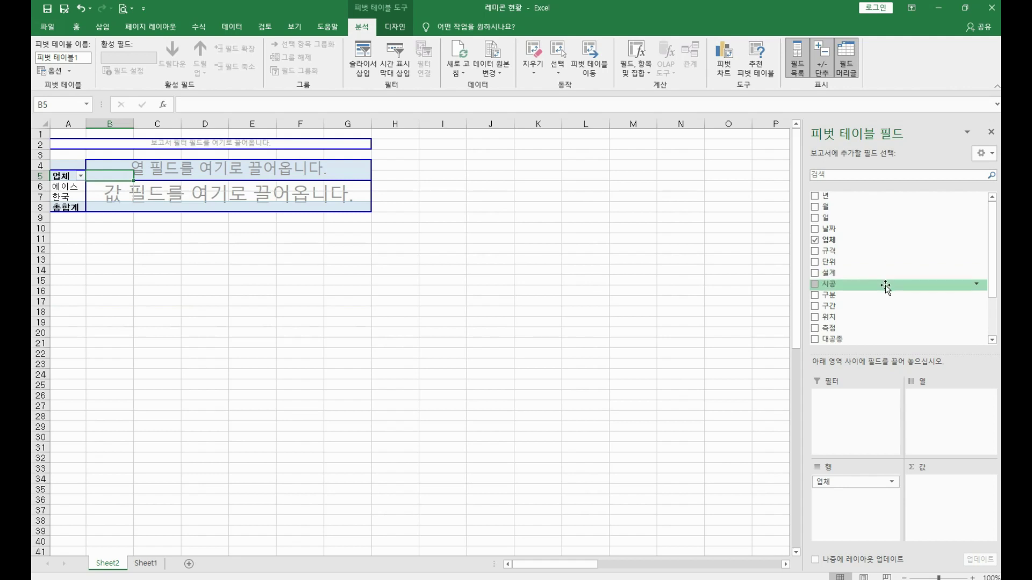
drag(886, 286, 240, 204)
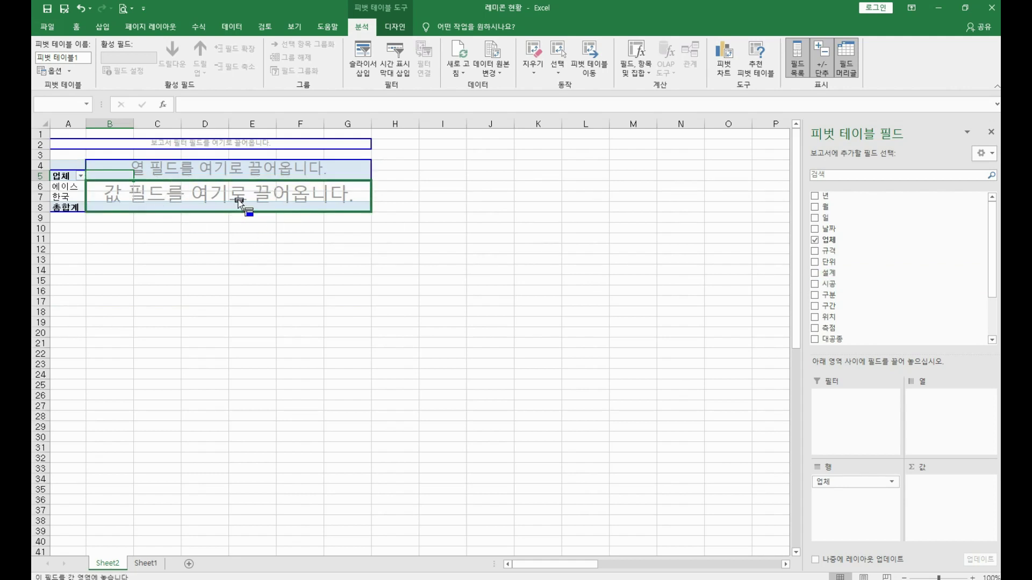
drag(239, 203, 236, 200)
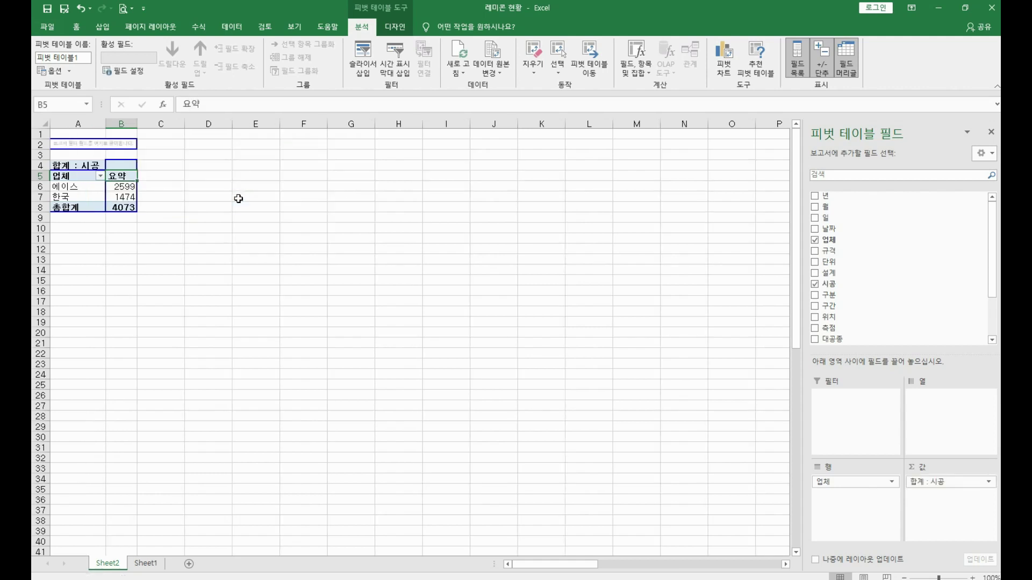
click(124, 197)
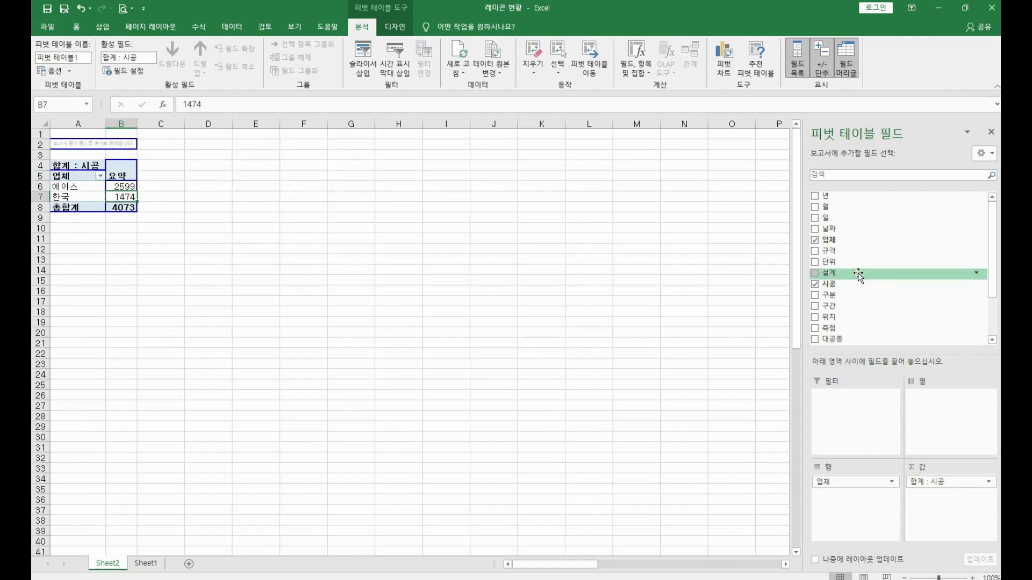
drag(857, 272, 127, 197)
click(176, 195)
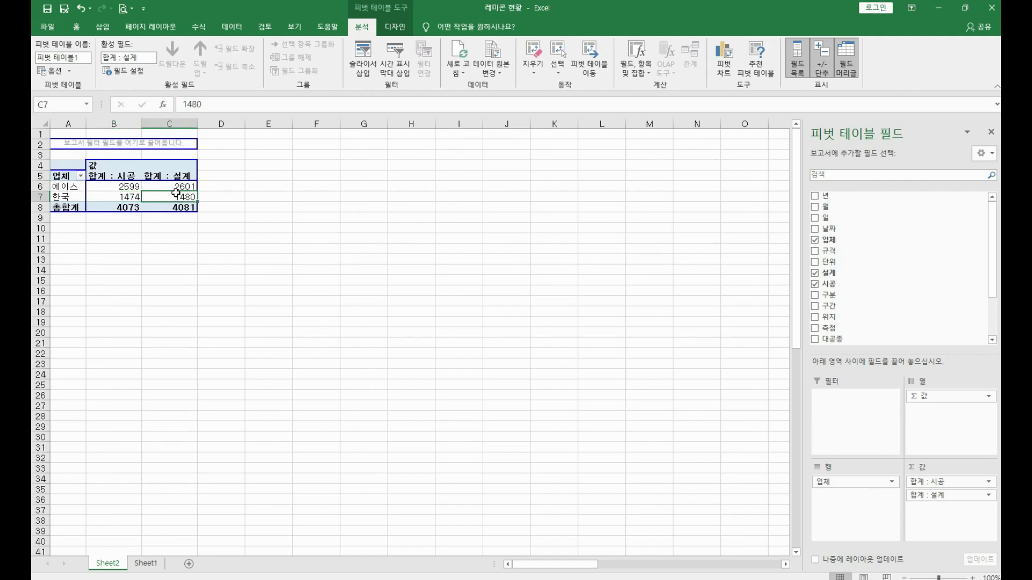
Compare the 시공 and 설계 sums of the suppliers 에이스 and 한국 in the pivot table
click(109, 189)
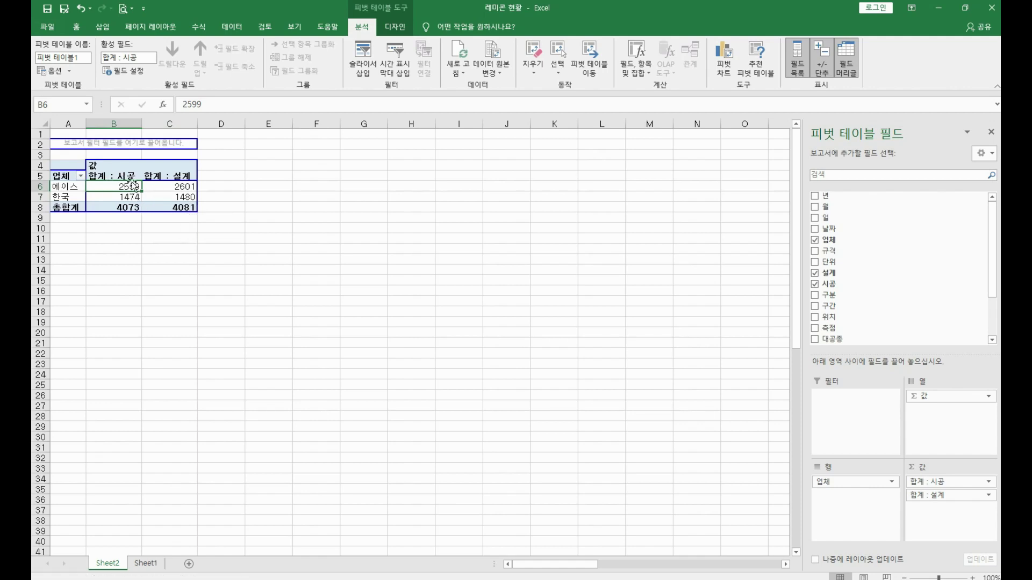
click(191, 186)
click(129, 189)
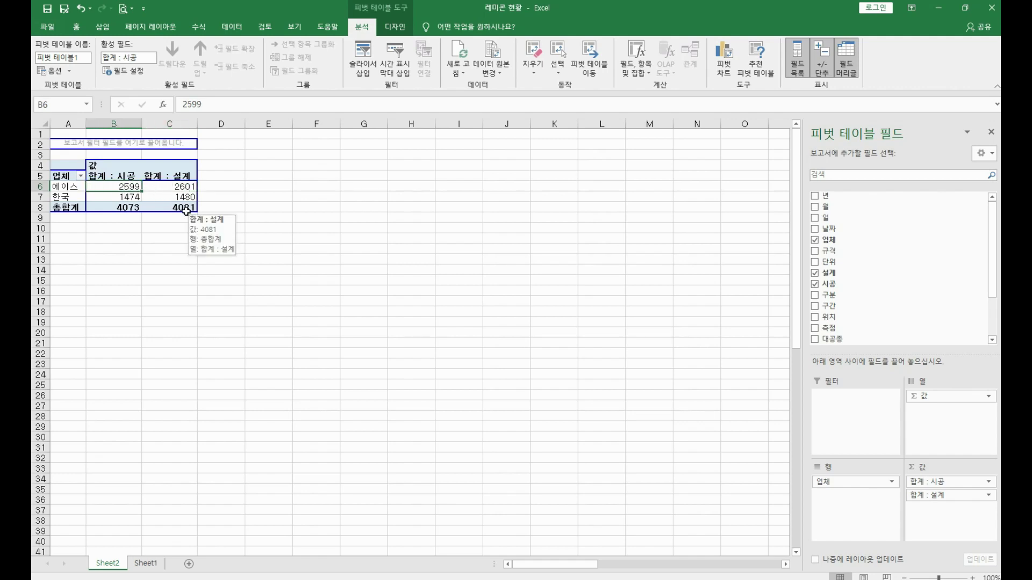
click(78, 199)
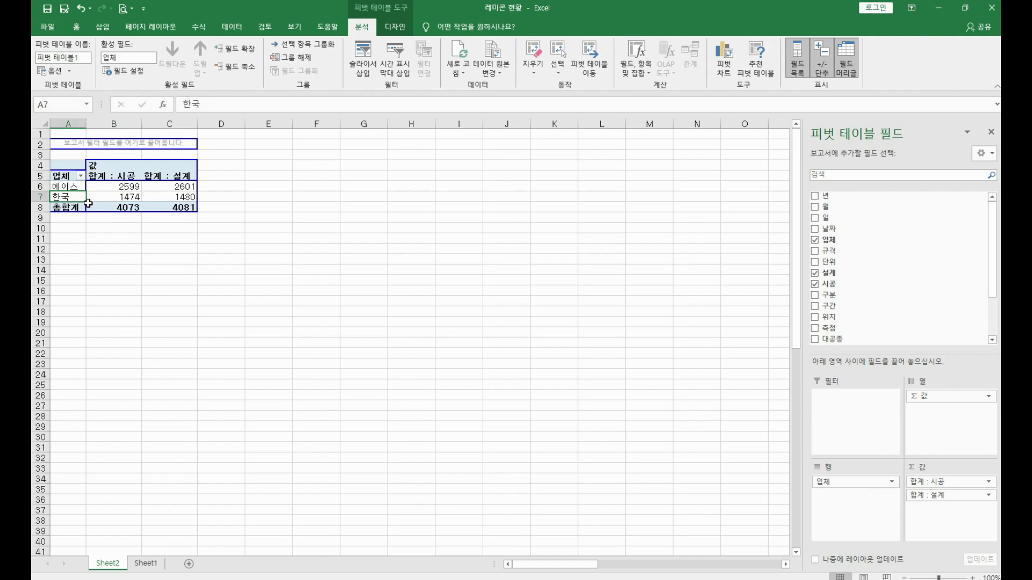
click(116, 198)
click(165, 202)
click(125, 200)
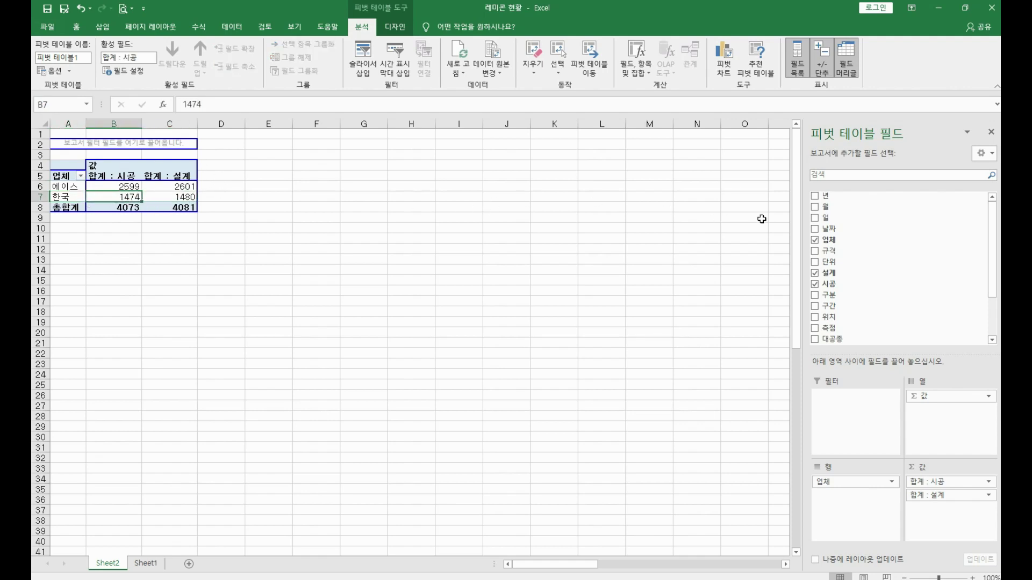
Add 규격 as a second row field beside 업체 and widen column A to fit the supplier names
drag(846, 257, 95, 199)
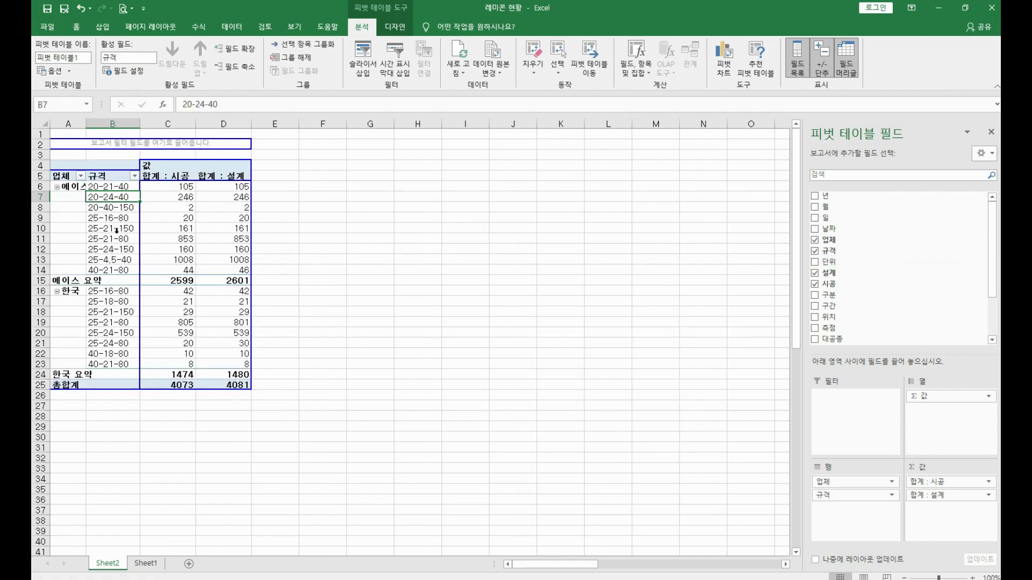
drag(86, 124, 114, 125)
click(153, 231)
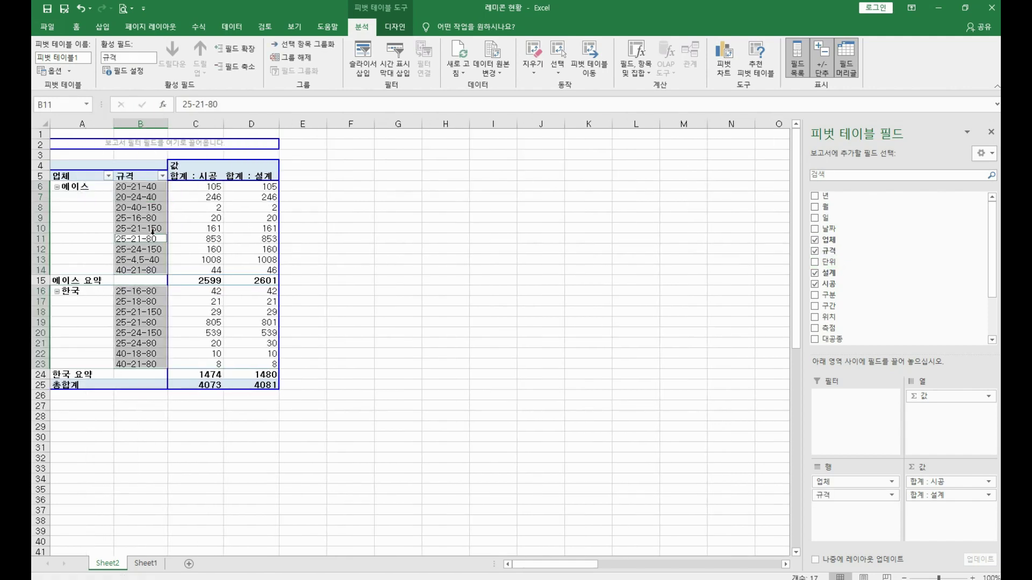
Compare the 시공 and 설계 sums of the supplier 에이스 for each 규격 in the pivot table
click(143, 239)
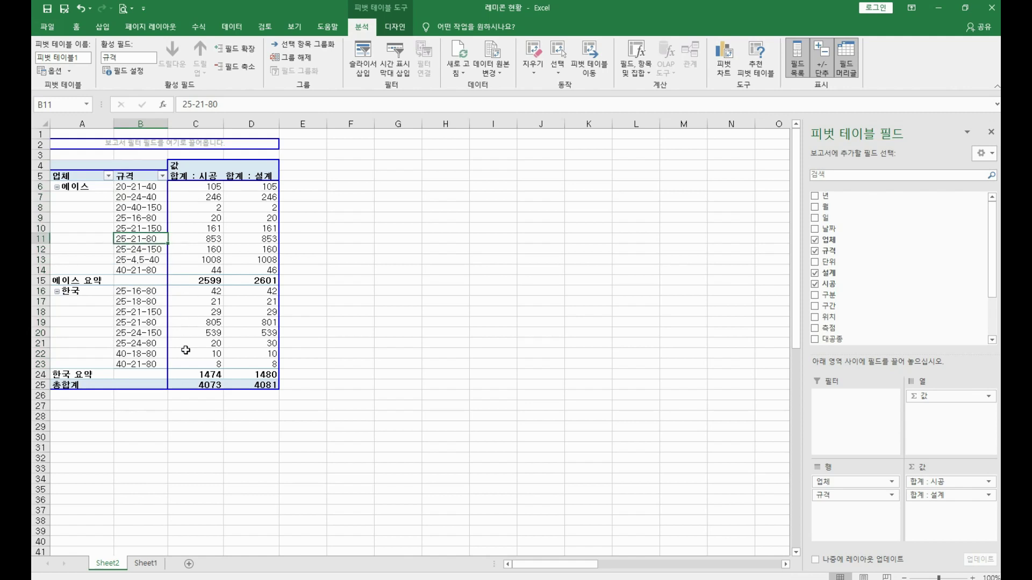
drag(145, 186, 161, 256)
click(253, 241)
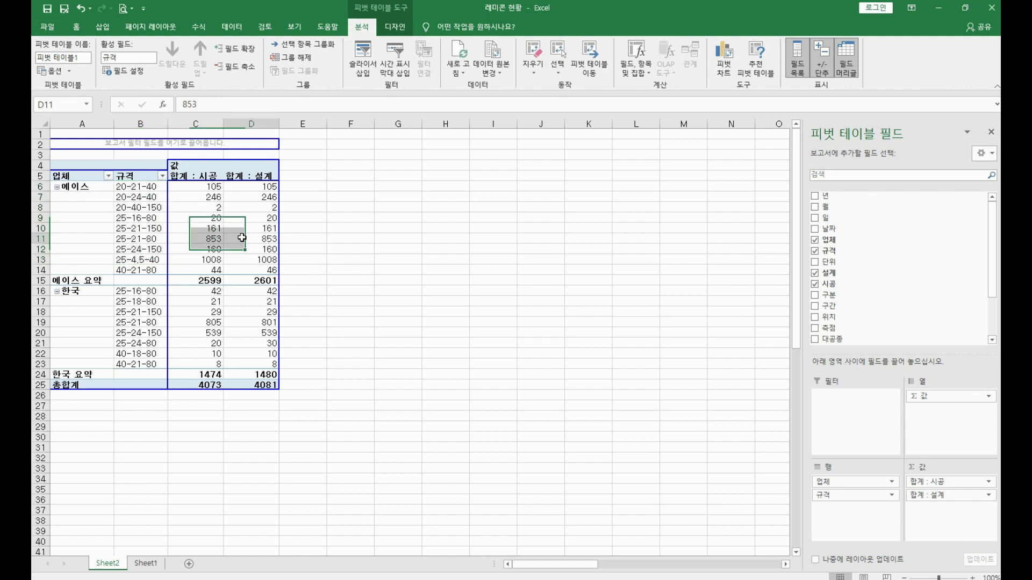
click(149, 220)
click(205, 219)
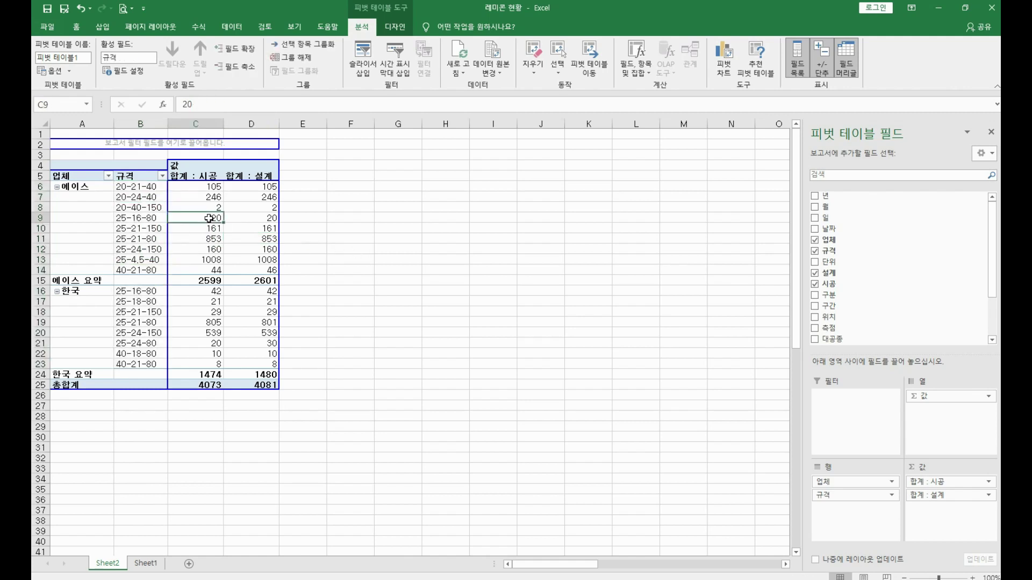
click(249, 221)
click(204, 226)
click(245, 230)
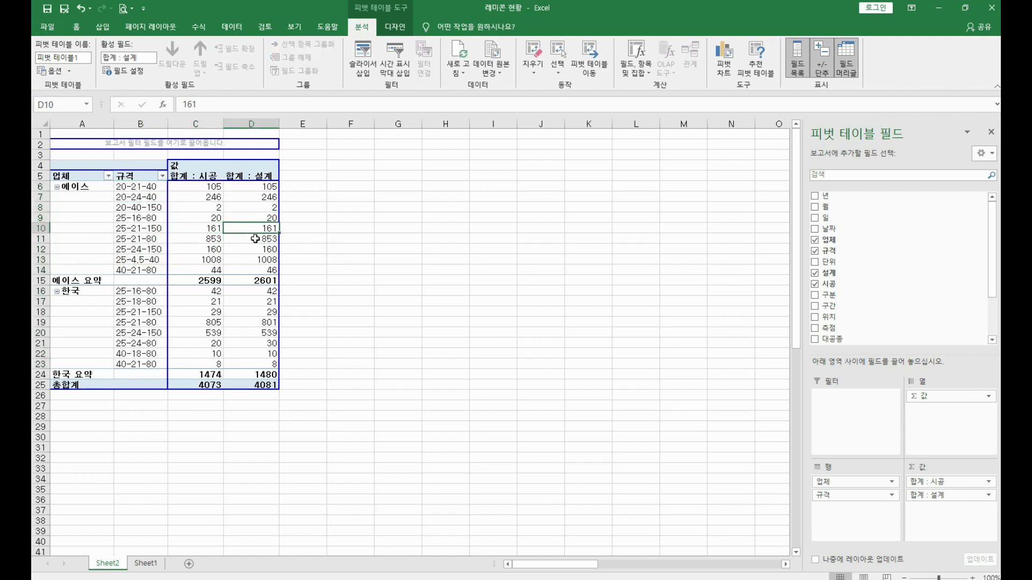
Replace the row fields 규격 and 업체 with 대공종 and widen column A to fit the work type names
scroll(867, 284, down, 1)
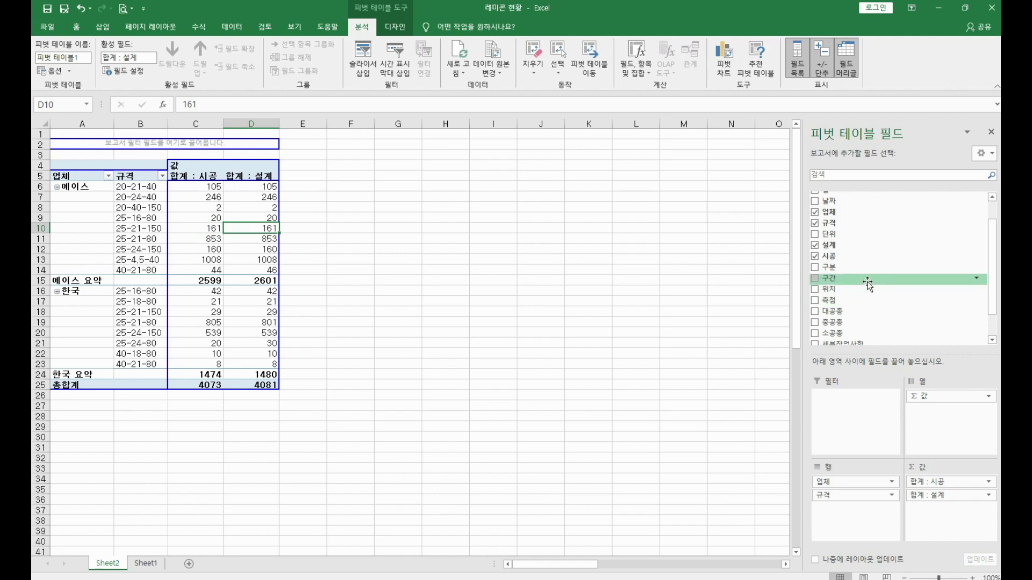
scroll(830, 269, up, 1)
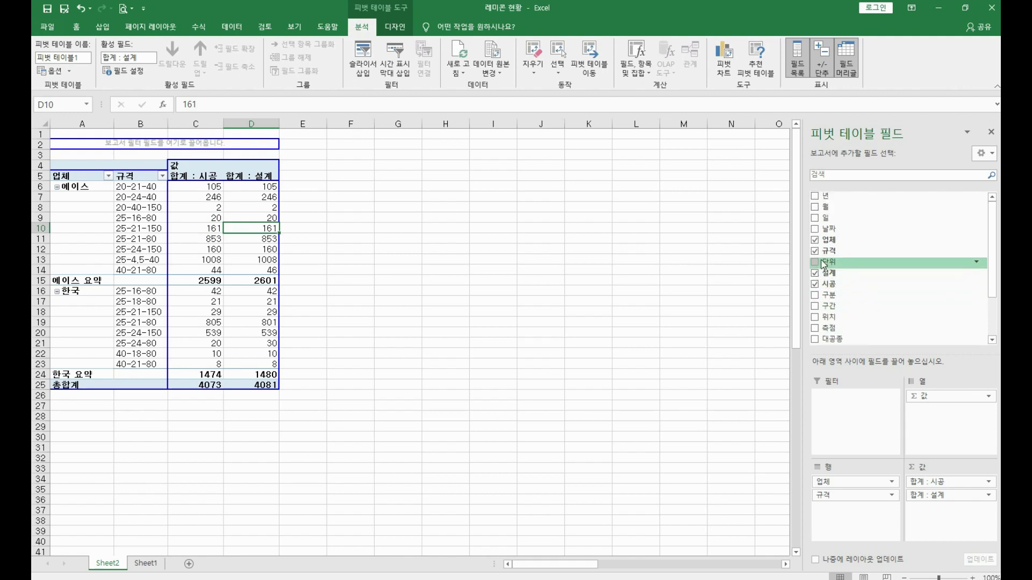
click(815, 251)
scroll(860, 329, down, 2)
mouse_move(859, 283)
mouse_down()
mouse_move(83, 215)
mouse_move(81, 177)
mouse_move(54, 180)
mouse_up()
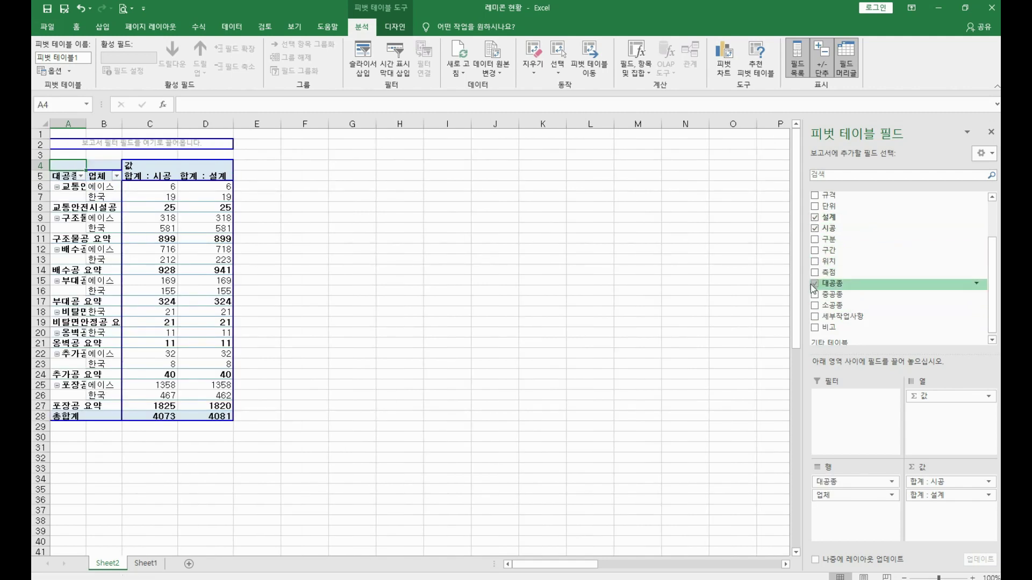
scroll(821, 301, up, 2)
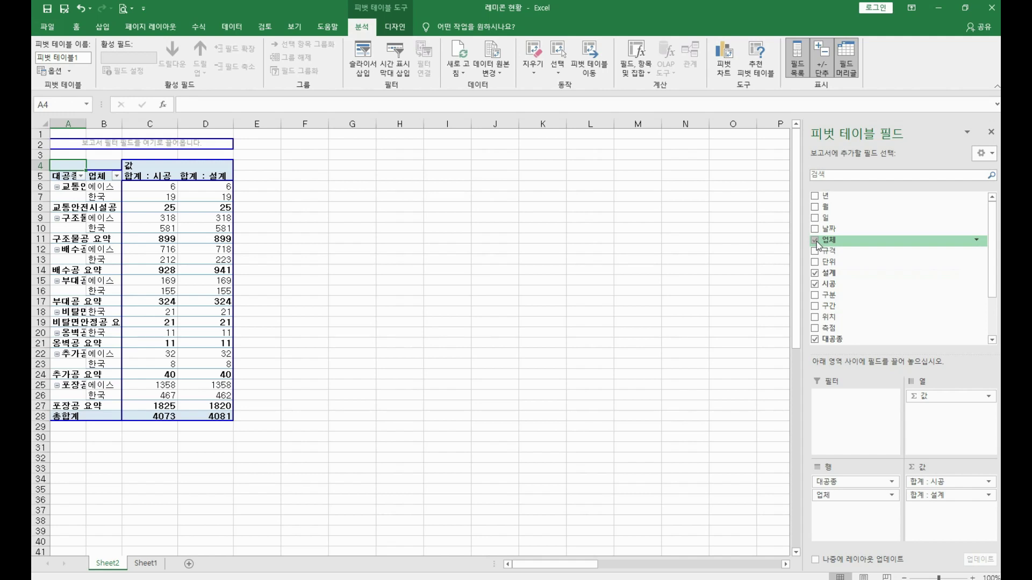
click(815, 240)
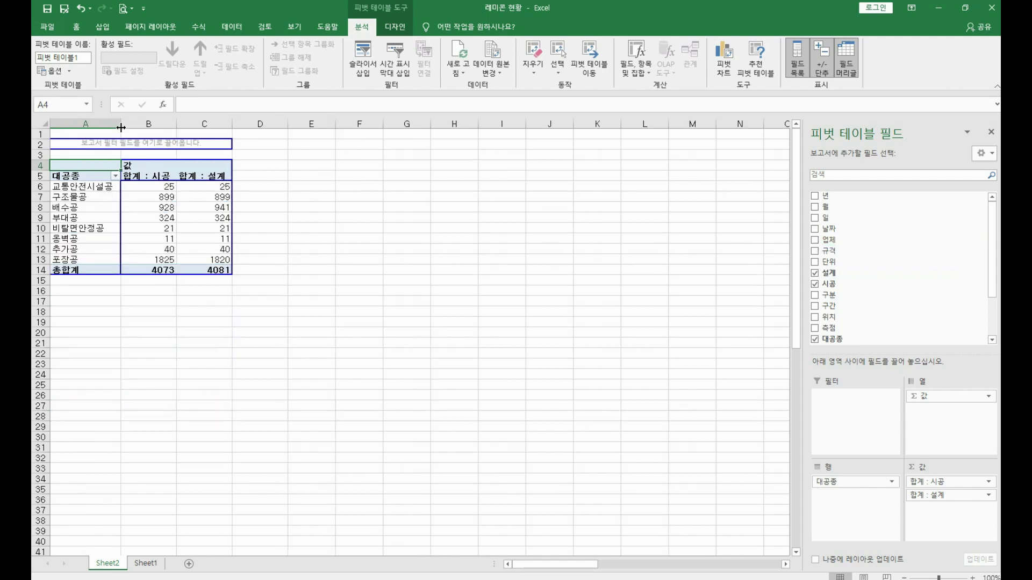
drag(121, 127, 135, 127)
click(136, 229)
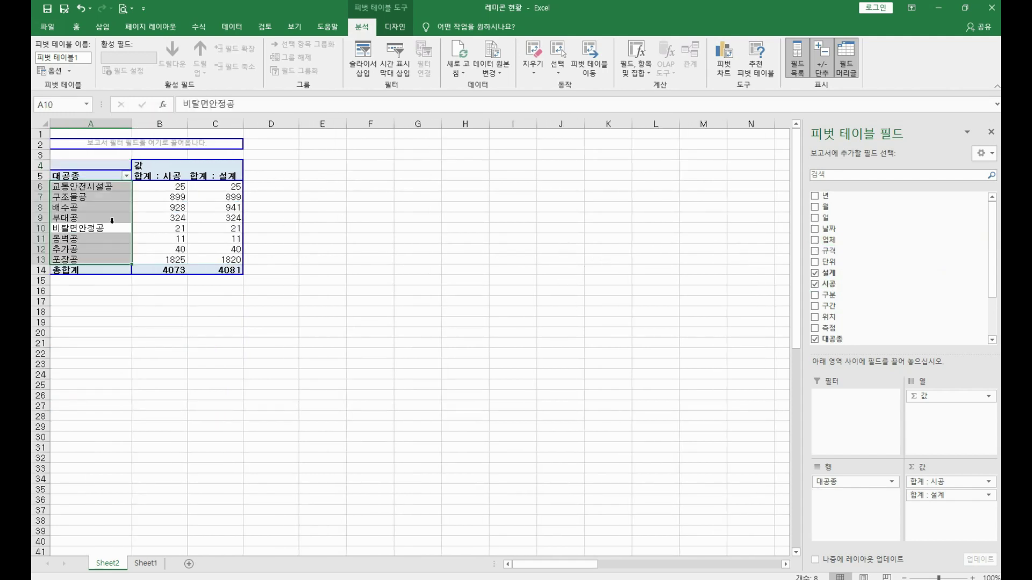
click(77, 221)
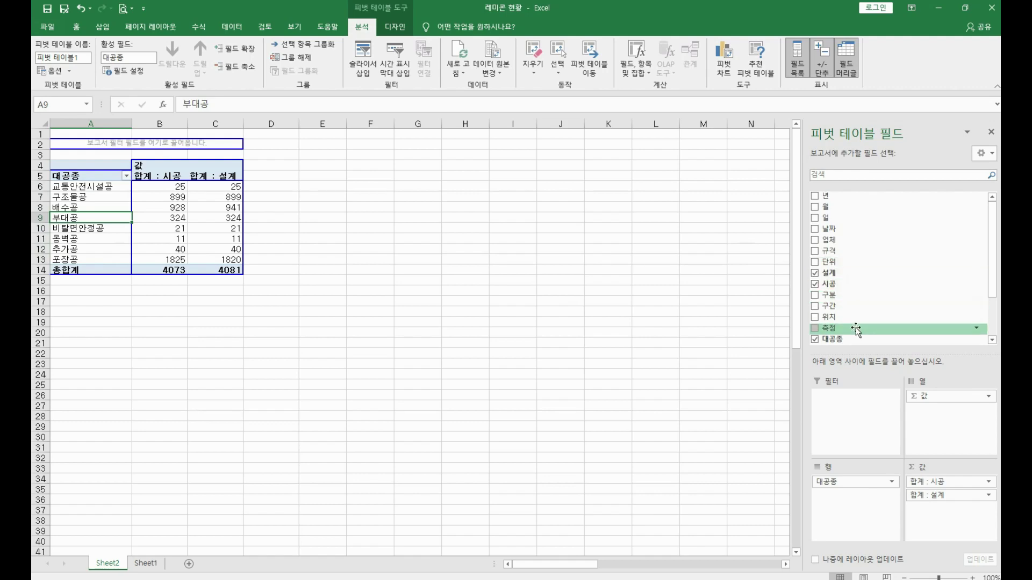
Add 중공종 as a second row field beside 대공종 and look through its 시공 and 설계 sums
scroll(853, 317, down, 2)
drag(849, 293, 134, 220)
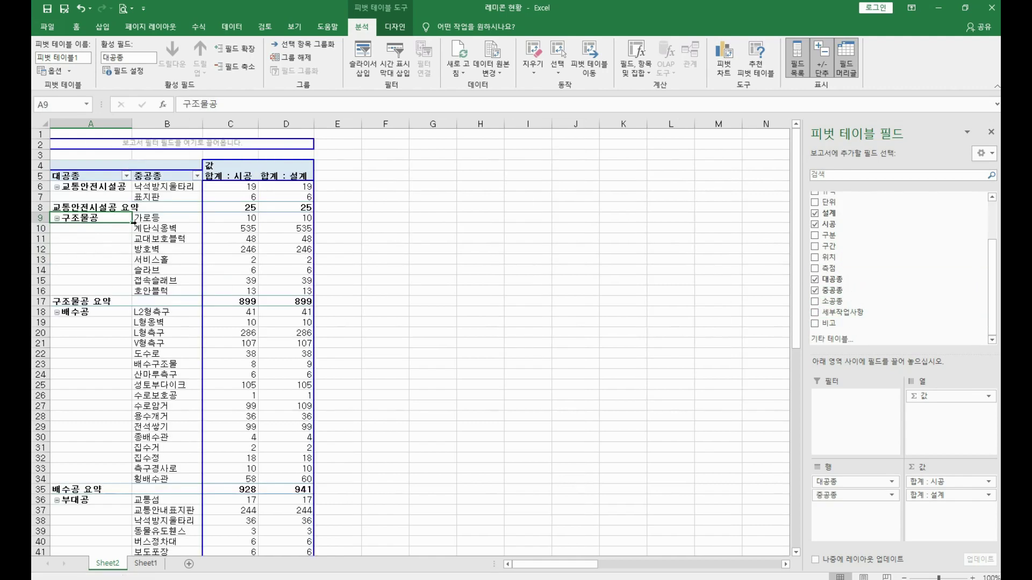
click(169, 251)
scroll(207, 322, down, 8)
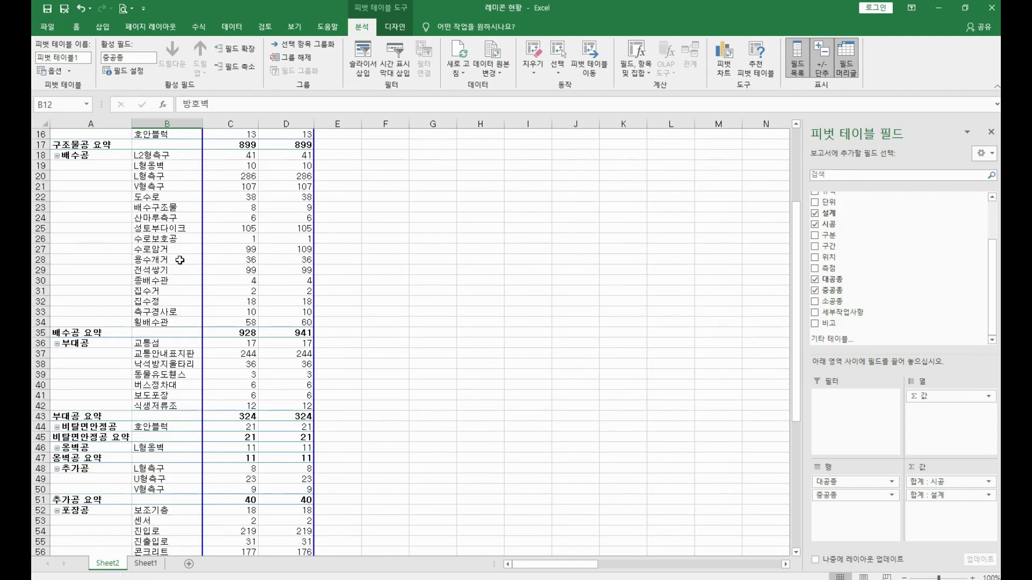
scroll(212, 298, up, 8)
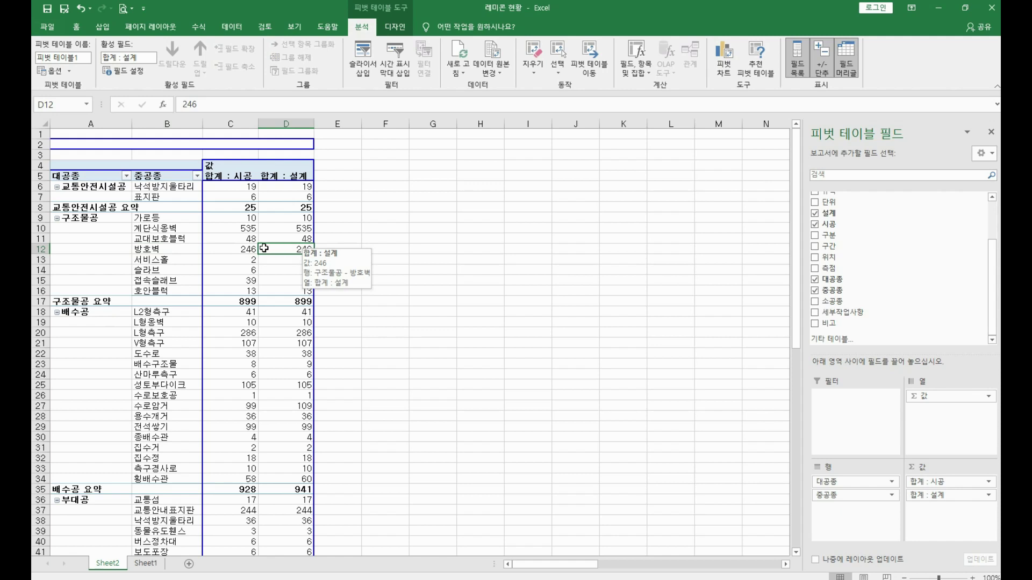
click(243, 249)
mouse_move(304, 245)
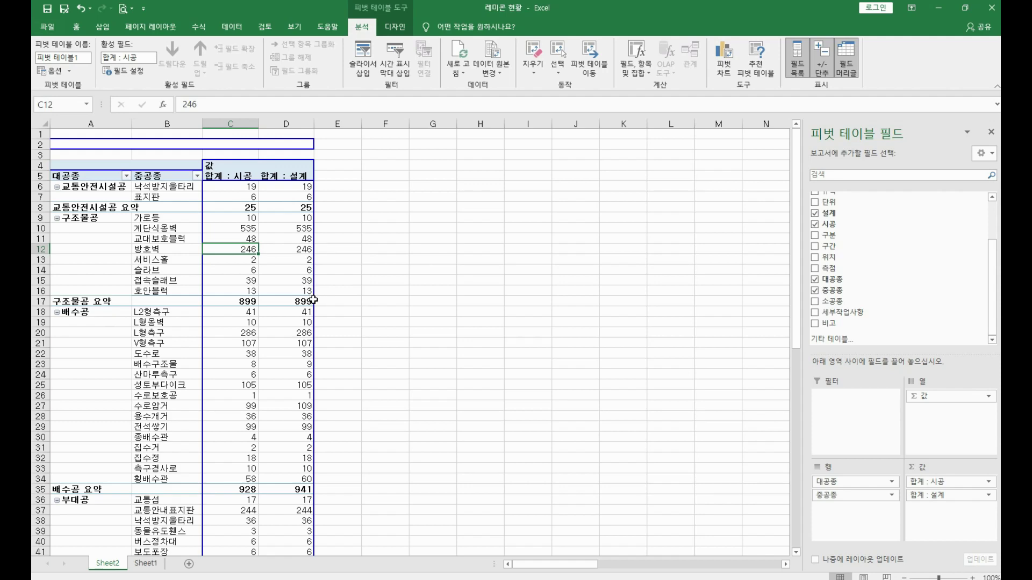
scroll(297, 333, down, 3)
scroll(285, 328, down, 5)
scroll(283, 325, up, 8)
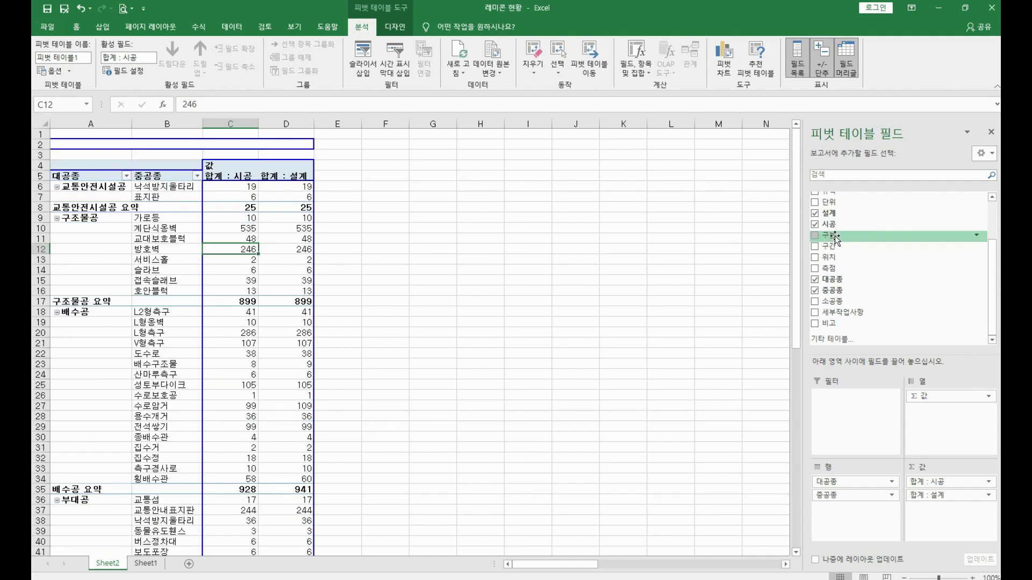
Add 소공종 as a third row field beside 중공종 and check its entries under 계단식옹벽
mouse_move(833, 301)
mouse_down()
mouse_move(430, 269)
mouse_move(190, 232)
mouse_up()
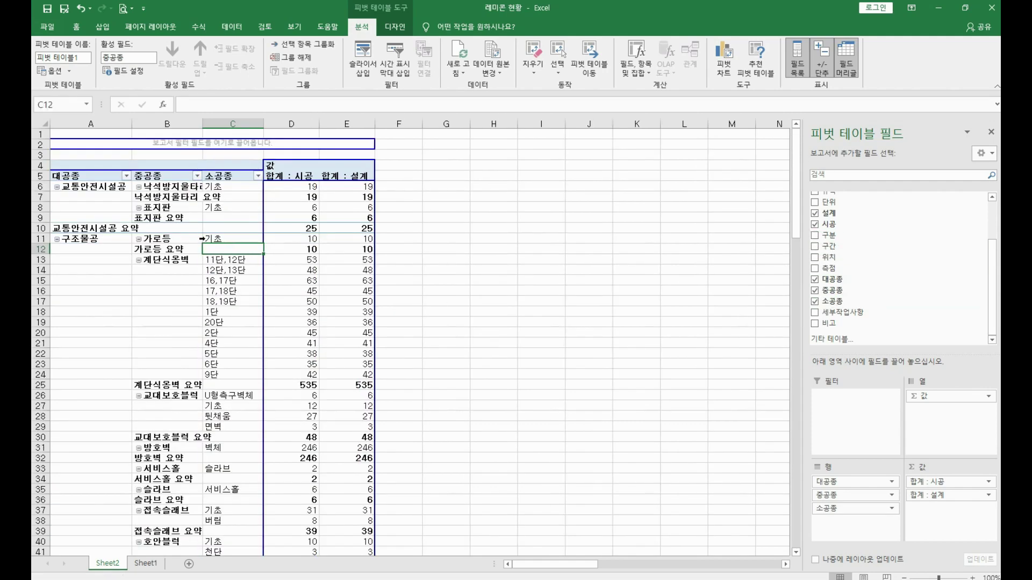
click(248, 263)
click(253, 288)
click(249, 280)
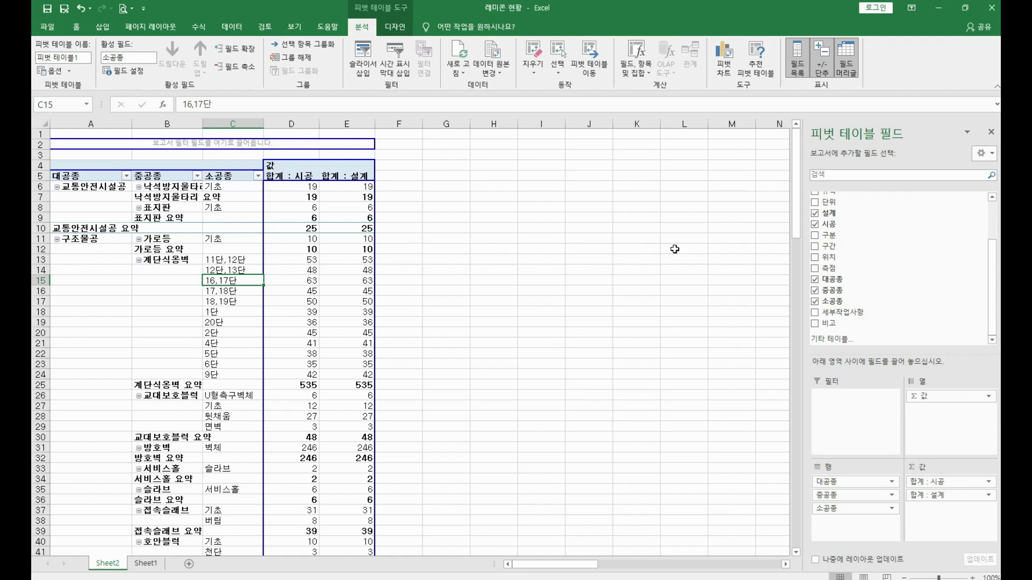
Add 년 as the first row field, ahead of 대공종, and look through the resulting breakdown
scroll(901, 268, up, 2)
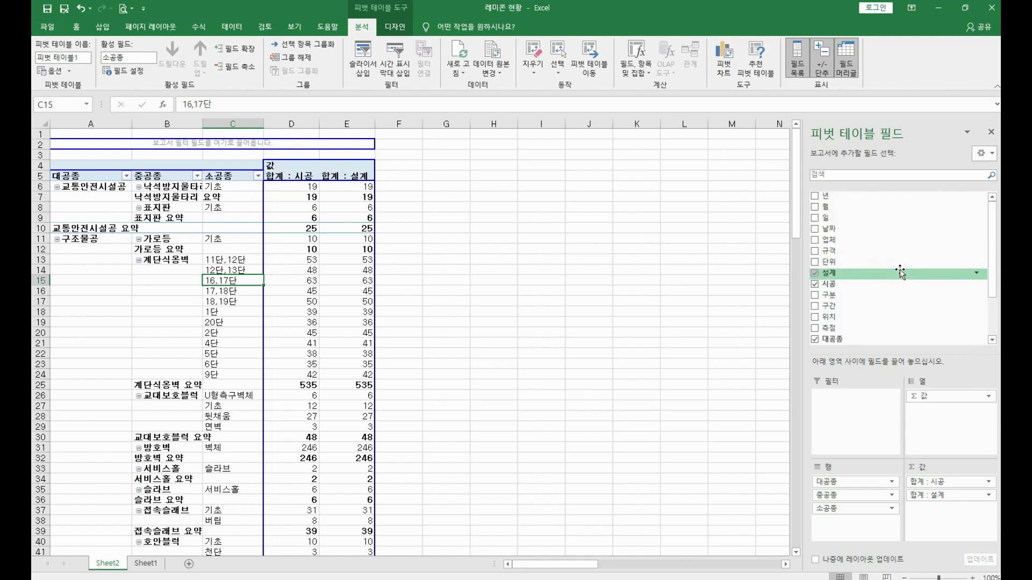
drag(835, 204, 67, 186)
click(109, 207)
click(113, 187)
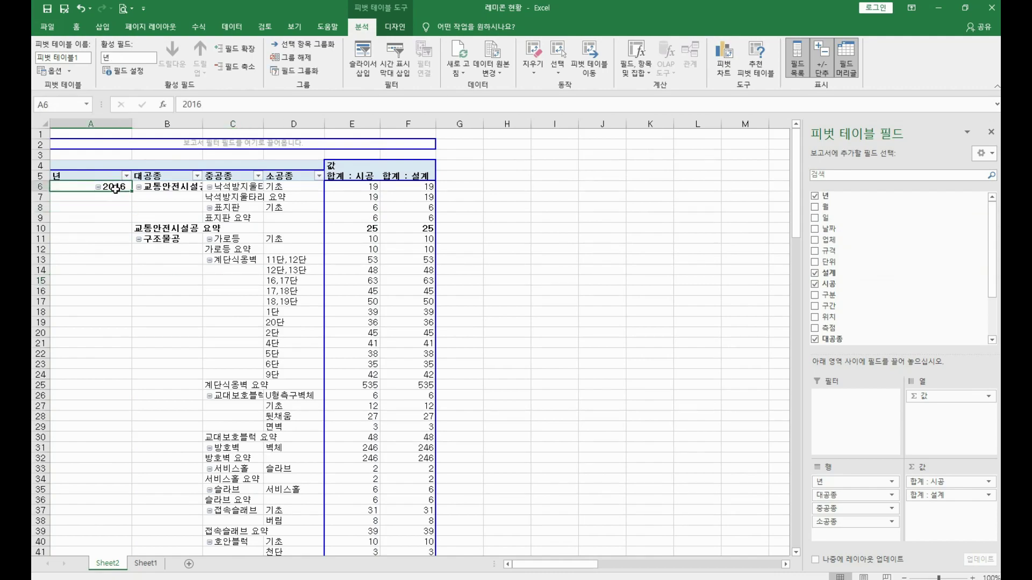
scroll(202, 314, down, 14)
scroll(197, 321, down, 13)
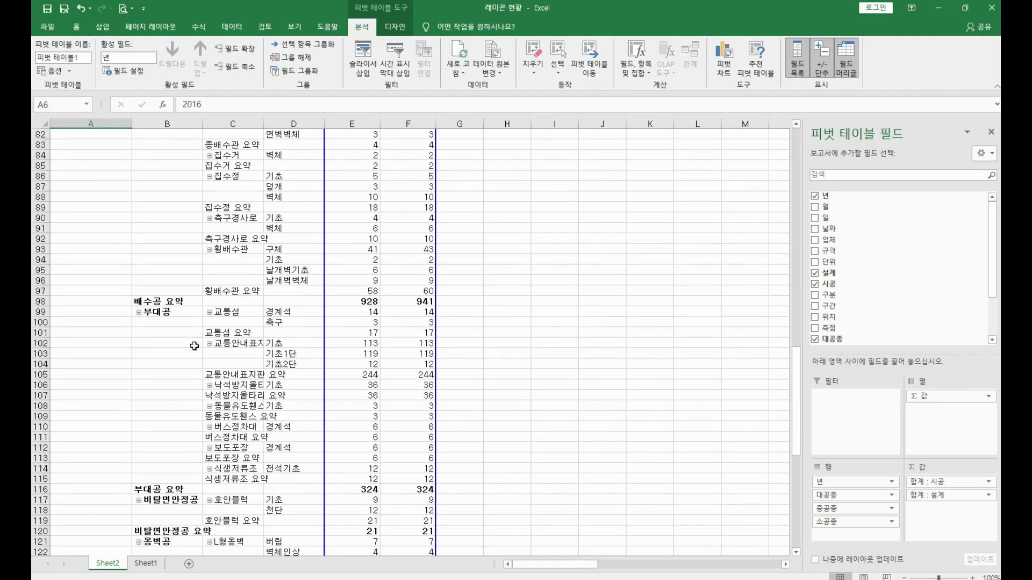
drag(794, 376, 796, 141)
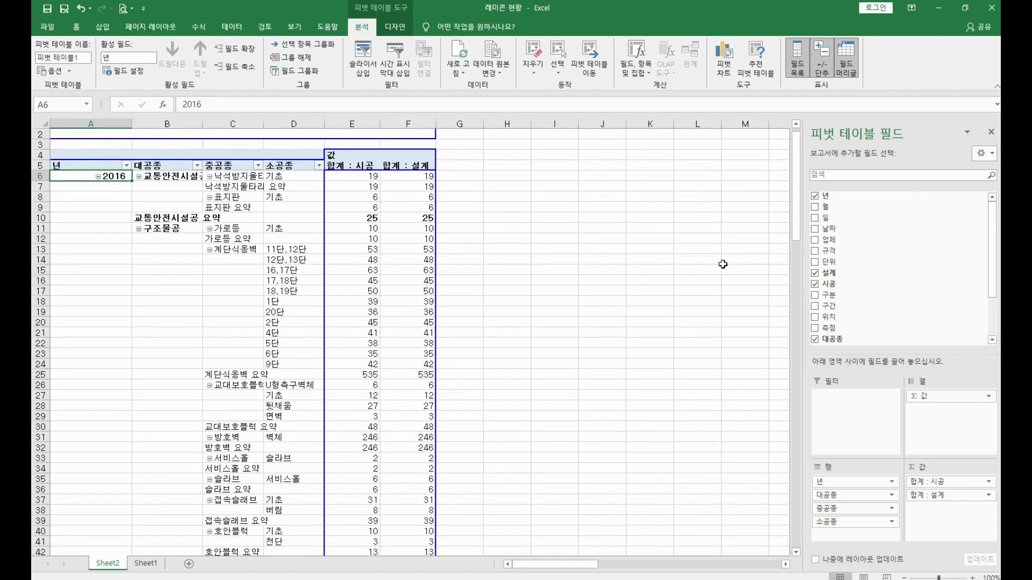
Replace the row field 년 with 월 ahead of 대공종 and look through the monthly breakdown
click(815, 196)
drag(822, 207, 102, 212)
scroll(122, 225, down, 11)
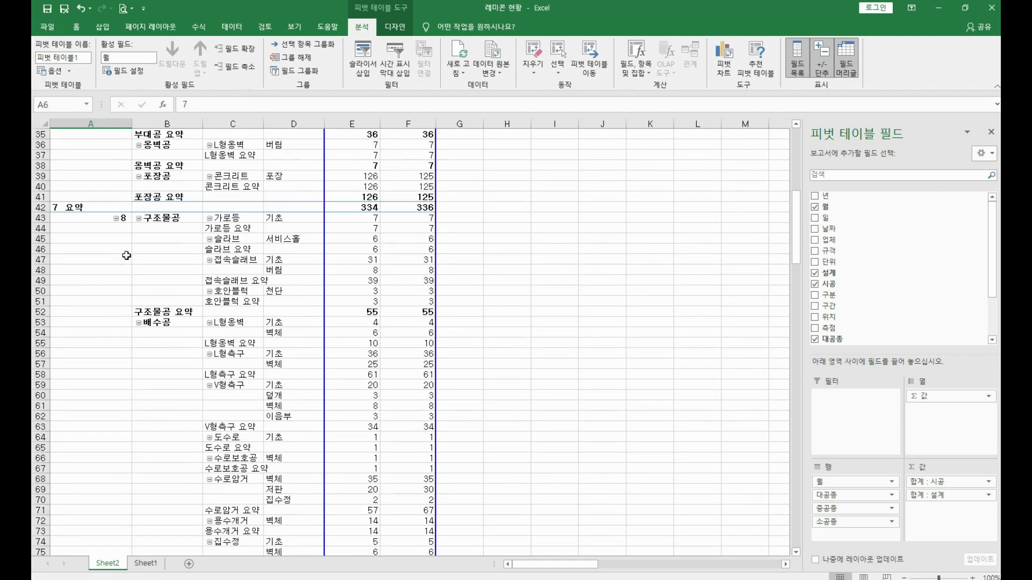
scroll(126, 256, up, 11)
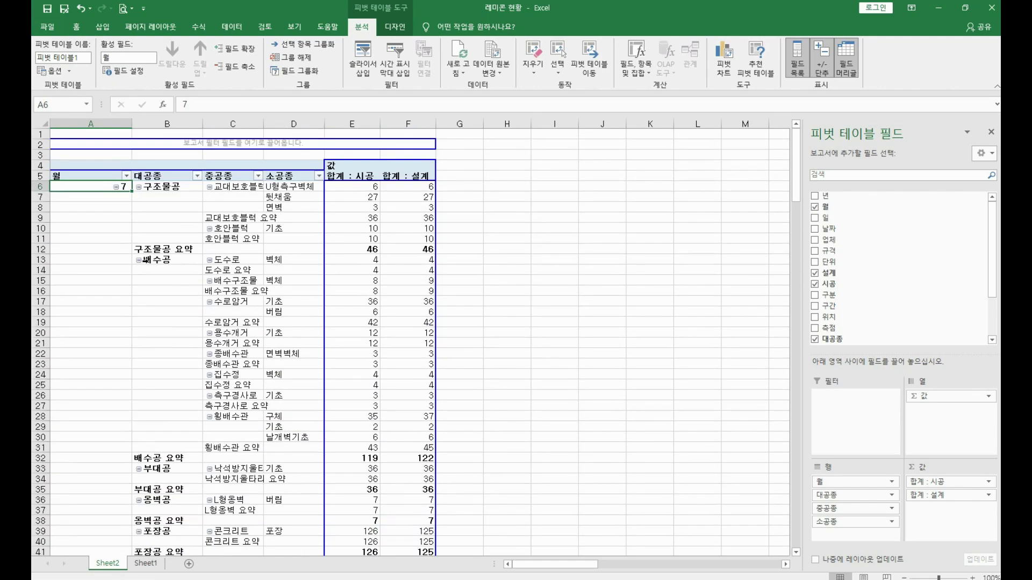
Remove 대공종, 중공종 and 소공종 from the pivot table, keeping 월 as the only row field, and review the monthly 시공 and 설계 sums
scroll(859, 285, down, 3)
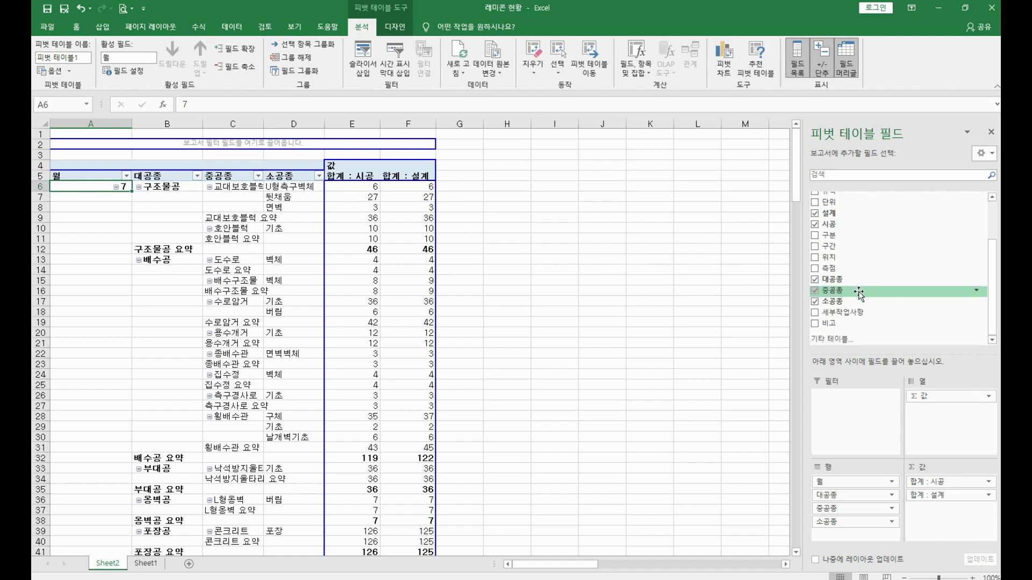
click(815, 279)
click(814, 290)
click(814, 302)
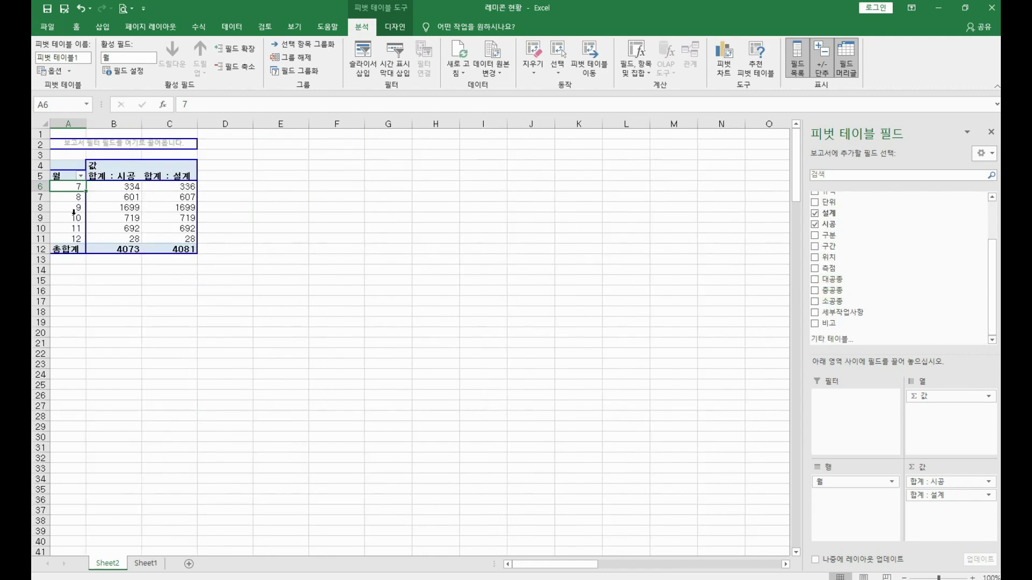
click(106, 206)
click(141, 230)
drag(123, 193, 136, 238)
click(137, 238)
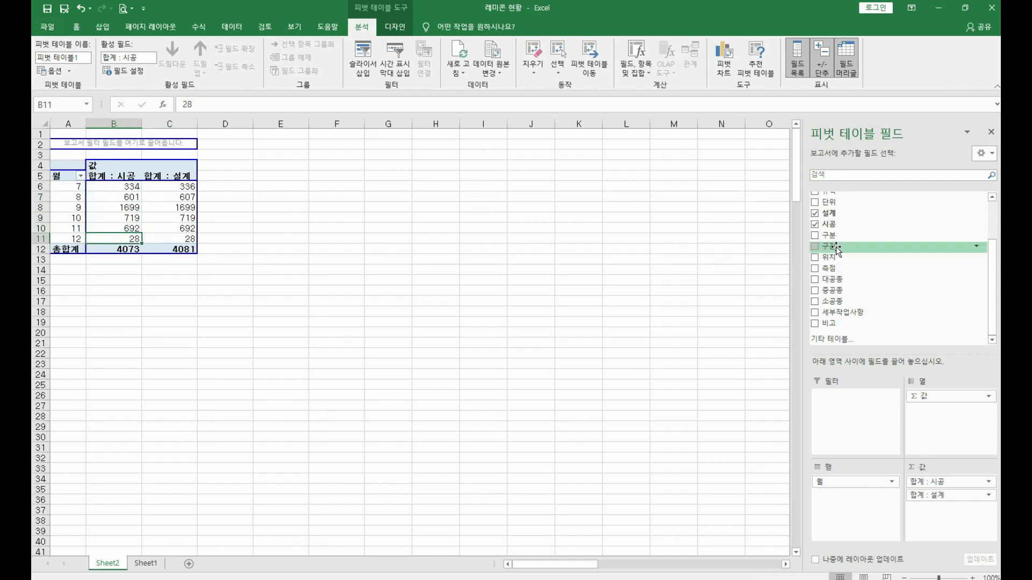
Replace the row field 월 with 대공종 and 중공종, placed side by side, and check the 중공종 entries under 구조물공
scroll(866, 288, up, 1)
scroll(866, 287, up, 3)
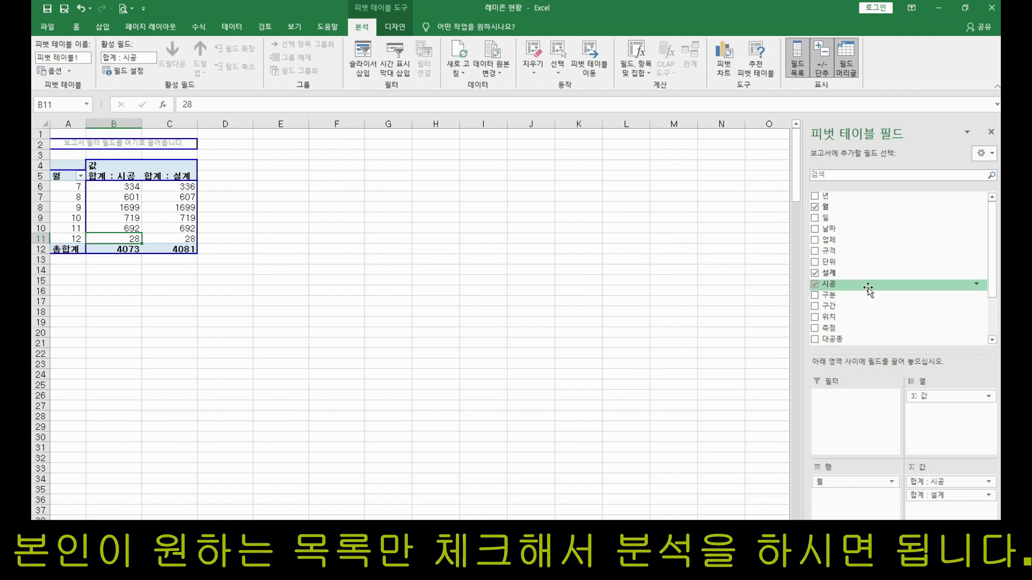
scroll(863, 290, down, 2)
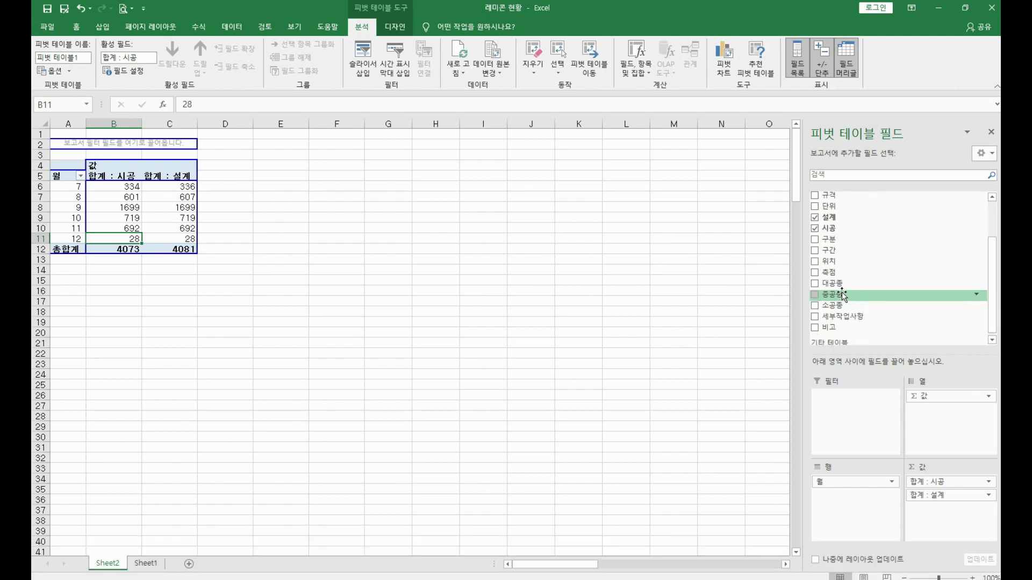
scroll(816, 230, up, 1)
click(815, 211)
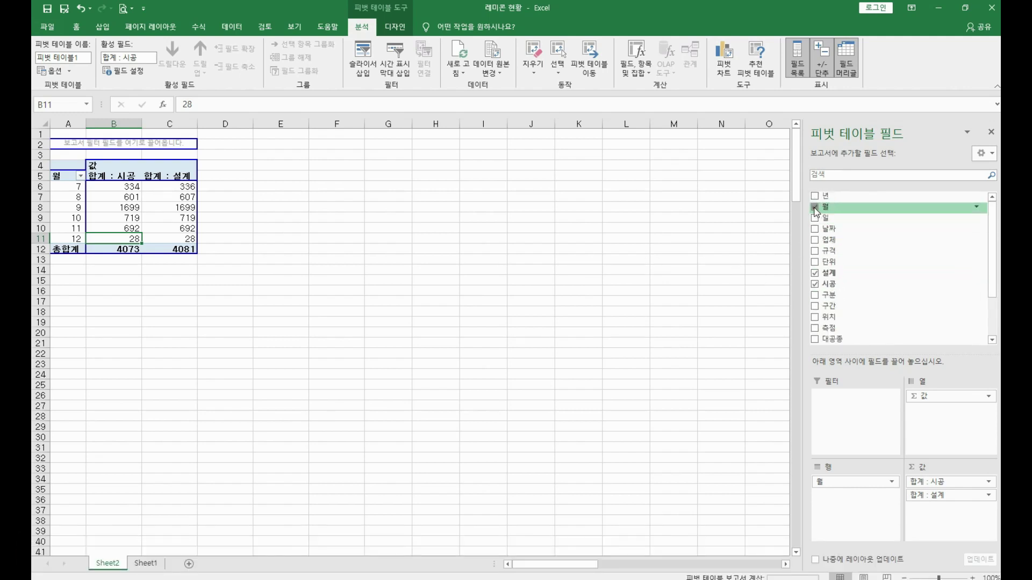
scroll(839, 242, down, 1)
drag(851, 281, 65, 187)
drag(852, 293, 118, 227)
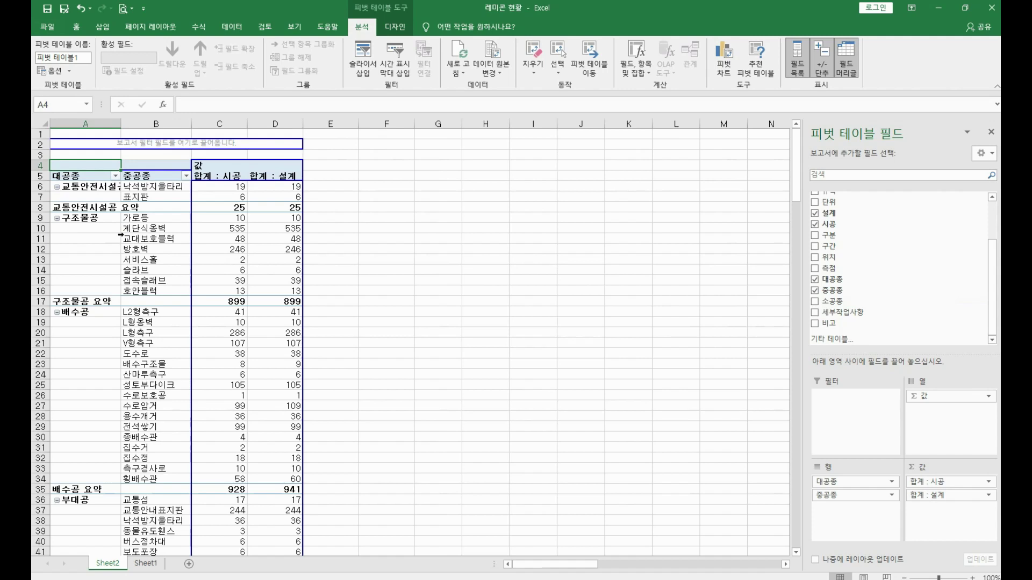
click(171, 260)
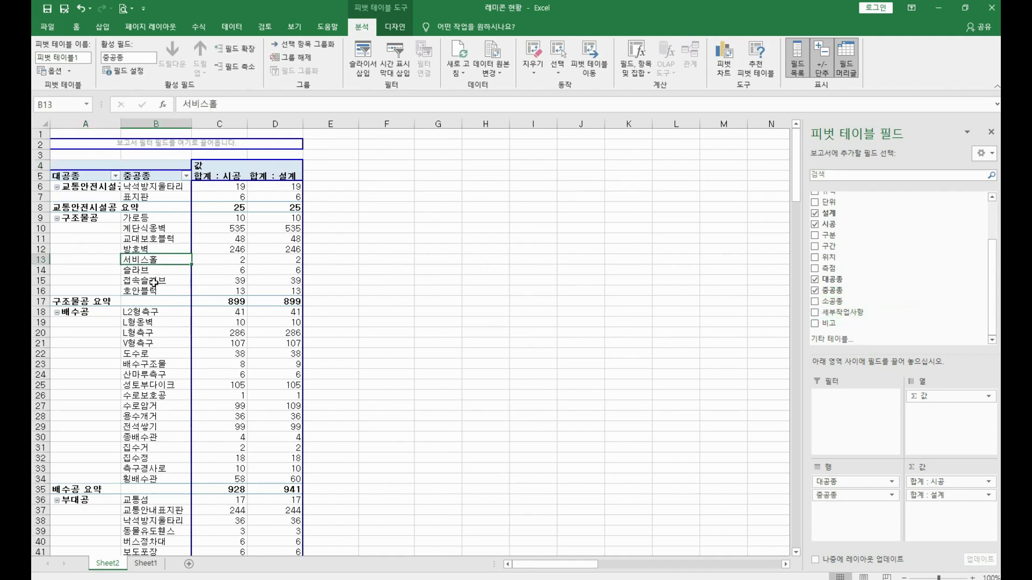
click(168, 251)
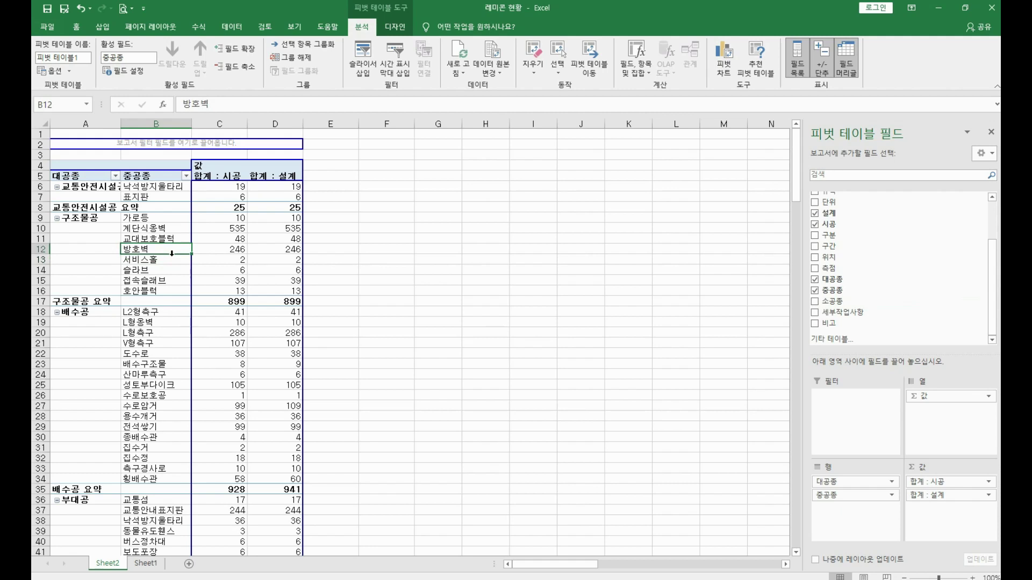
Add 소공종 as the third row field, to the right of 중공종 in the pivot table
drag(836, 310, 189, 246)
drag(813, 306, 190, 231)
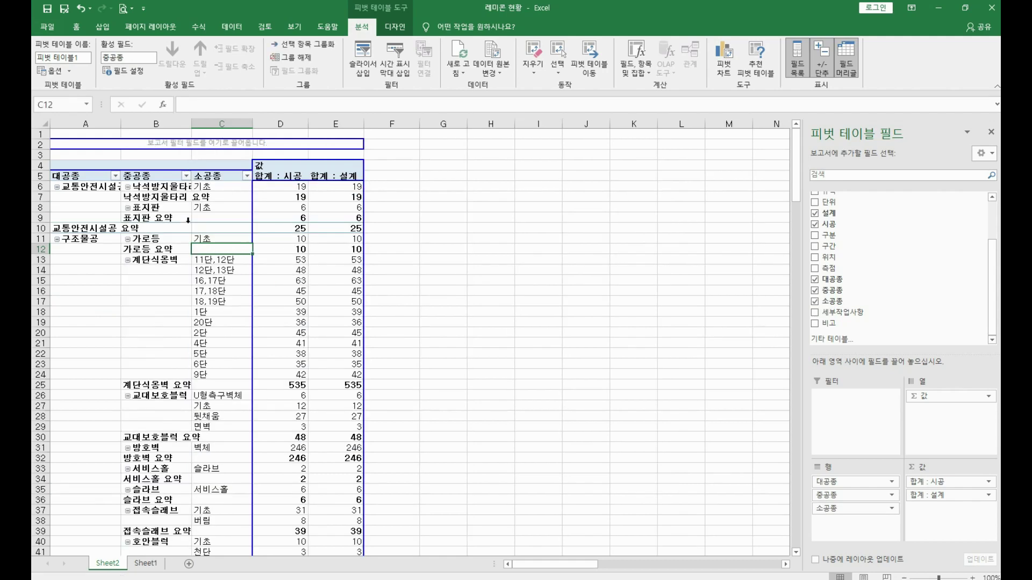
click(222, 291)
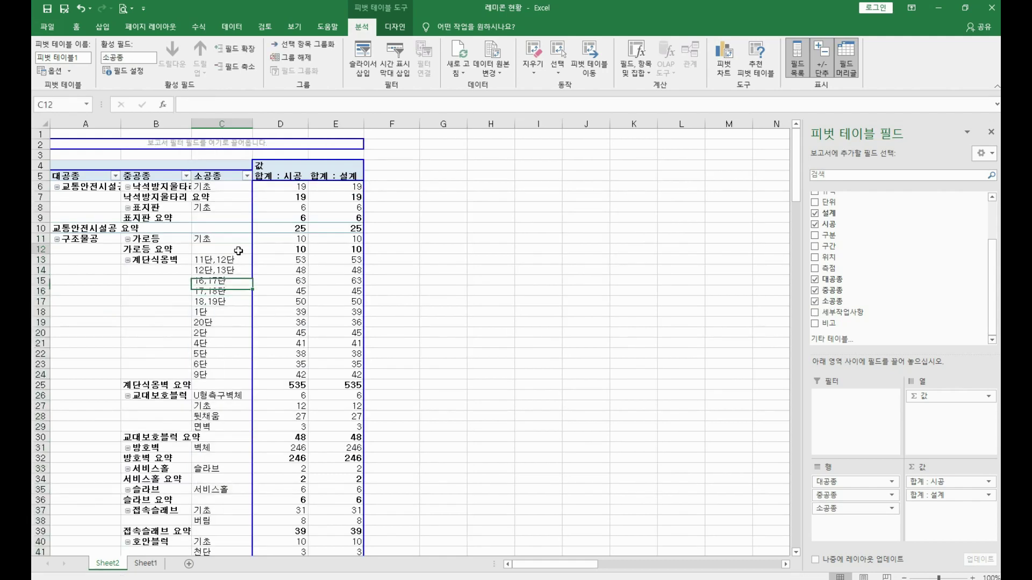
Examine the 시공 and 설계 quantities of each 소공종 row under 계단식옹벽 in the pivot table
scroll(278, 268, down, 1)
click(155, 270)
click(215, 228)
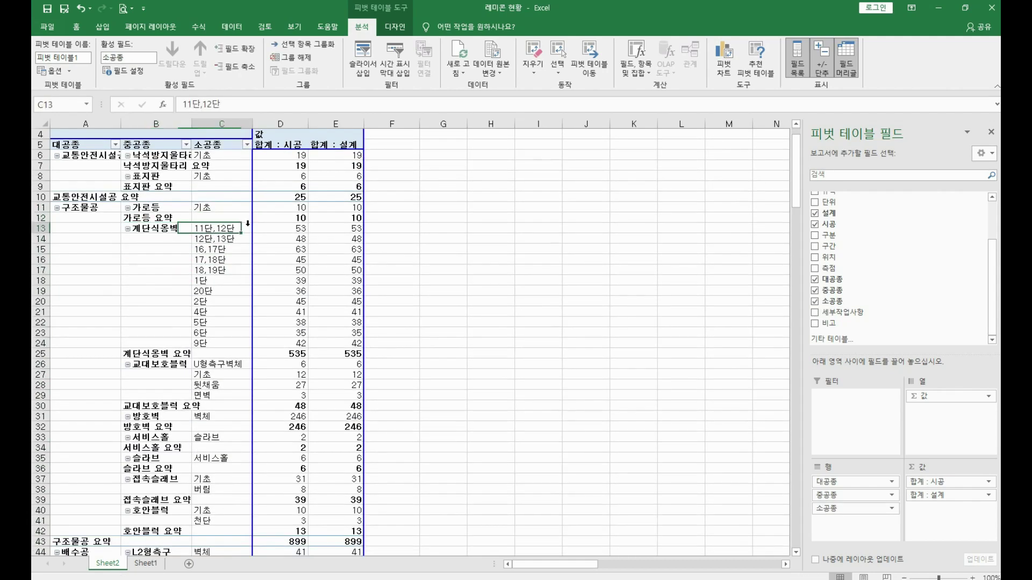
drag(285, 228, 290, 270)
drag(339, 230, 338, 344)
click(337, 342)
drag(300, 233, 299, 343)
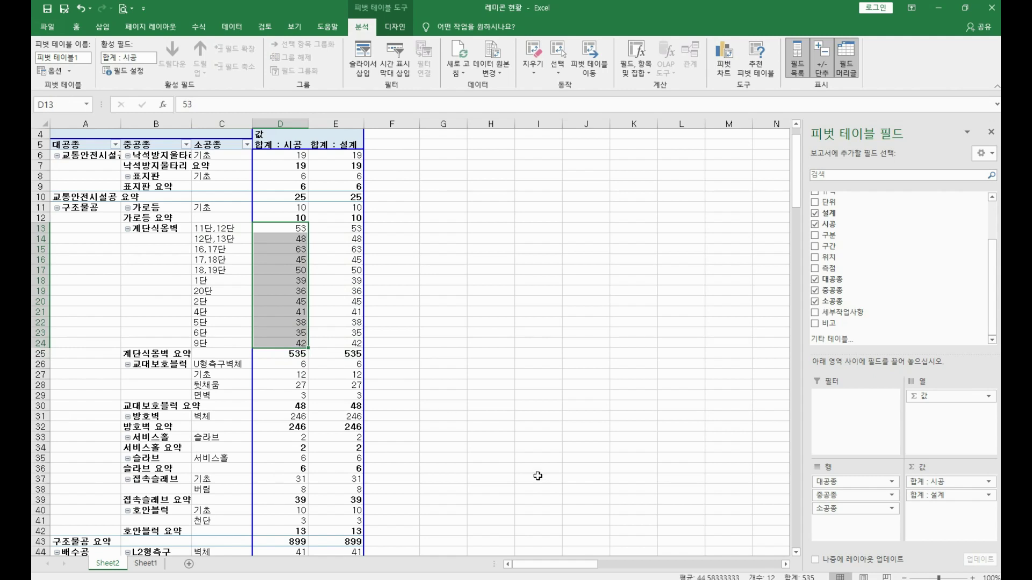
drag(346, 228, 338, 344)
click(338, 343)
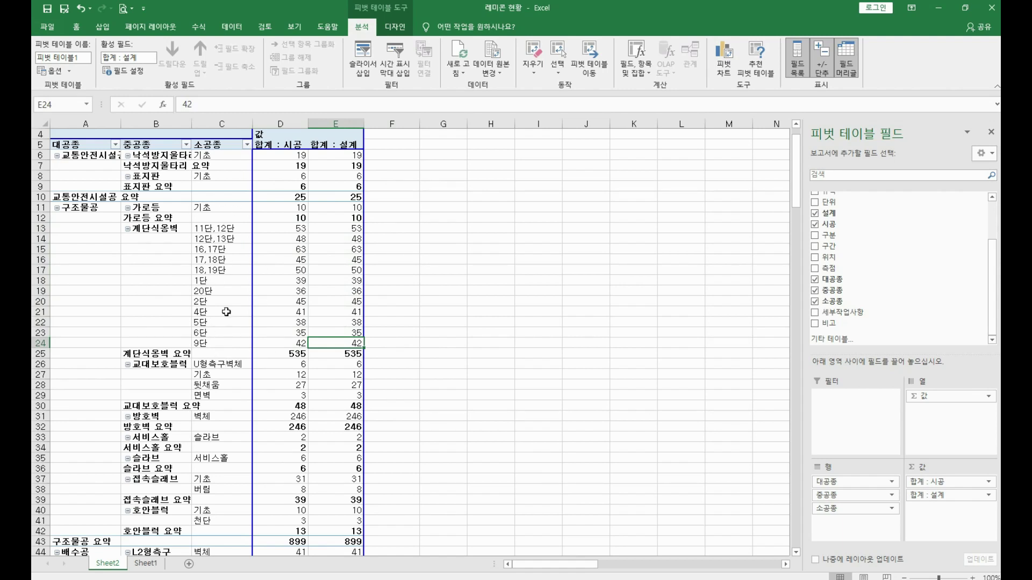
drag(230, 315, 280, 301)
click(328, 291)
click(234, 291)
click(224, 262)
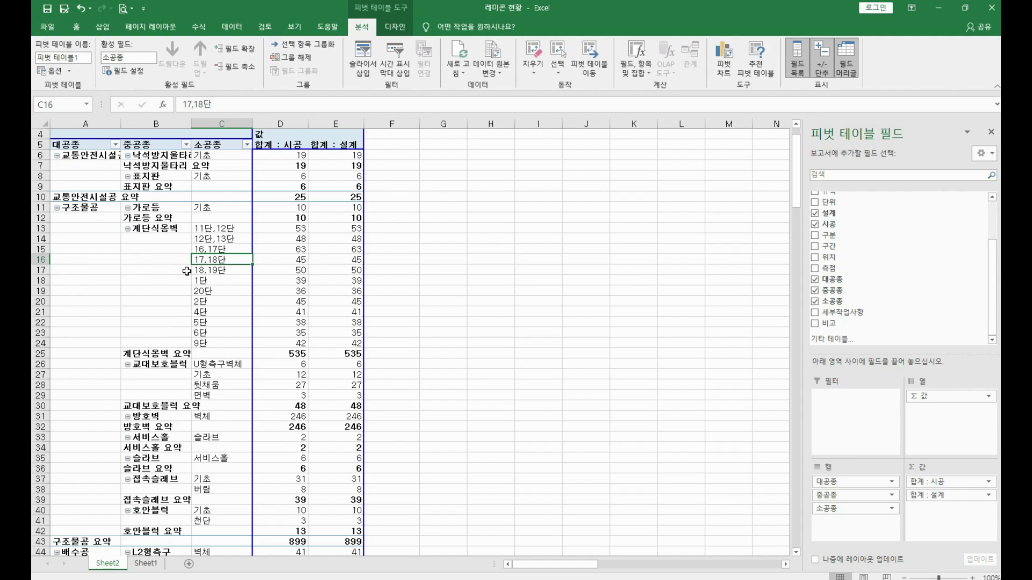
Filter the 중공종 column of the source list in Sheet1 to 계단식옹벽 by searching for 계단
click(146, 564)
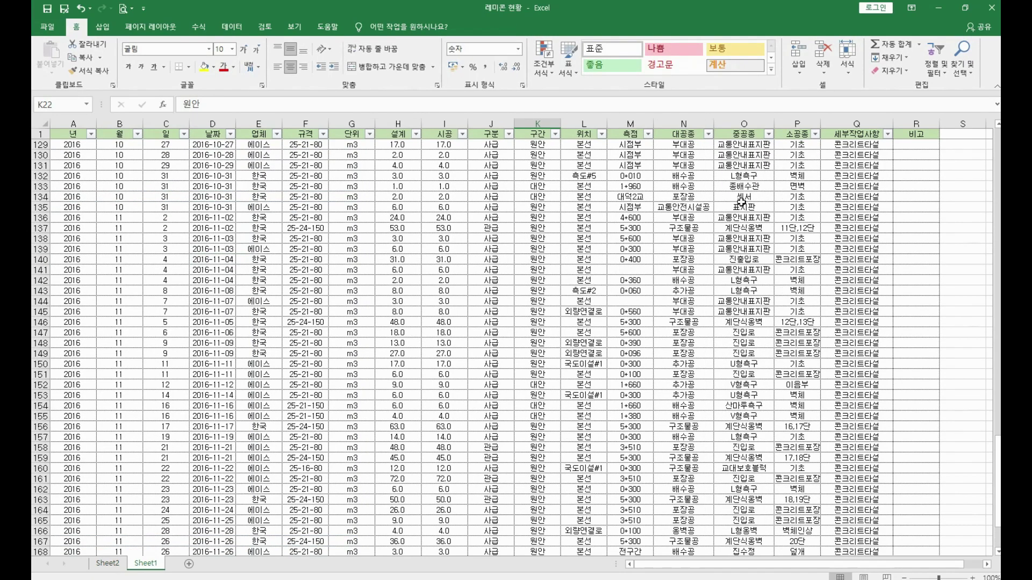
click(744, 197)
click(768, 134)
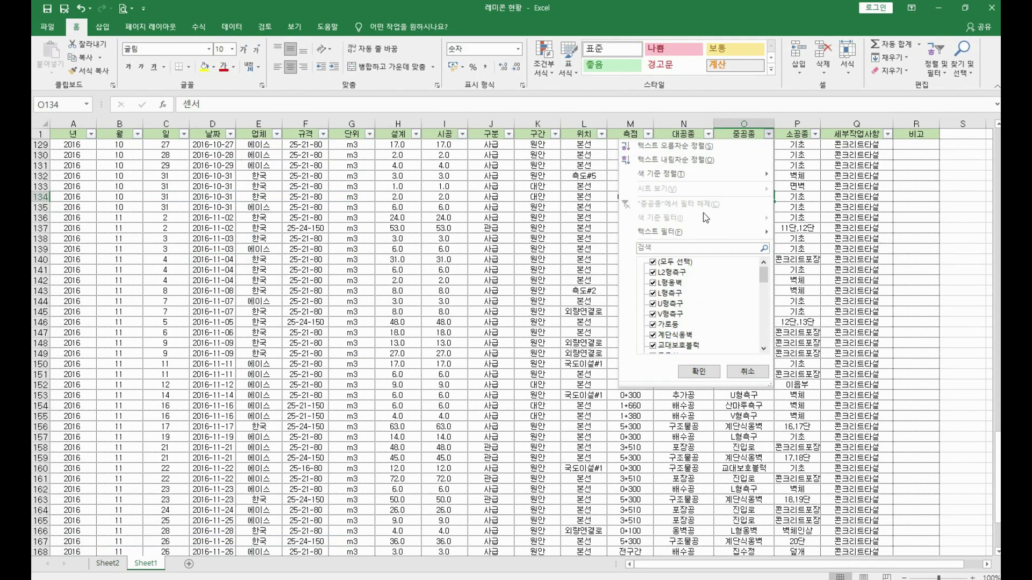
click(687, 244)
text(계단)
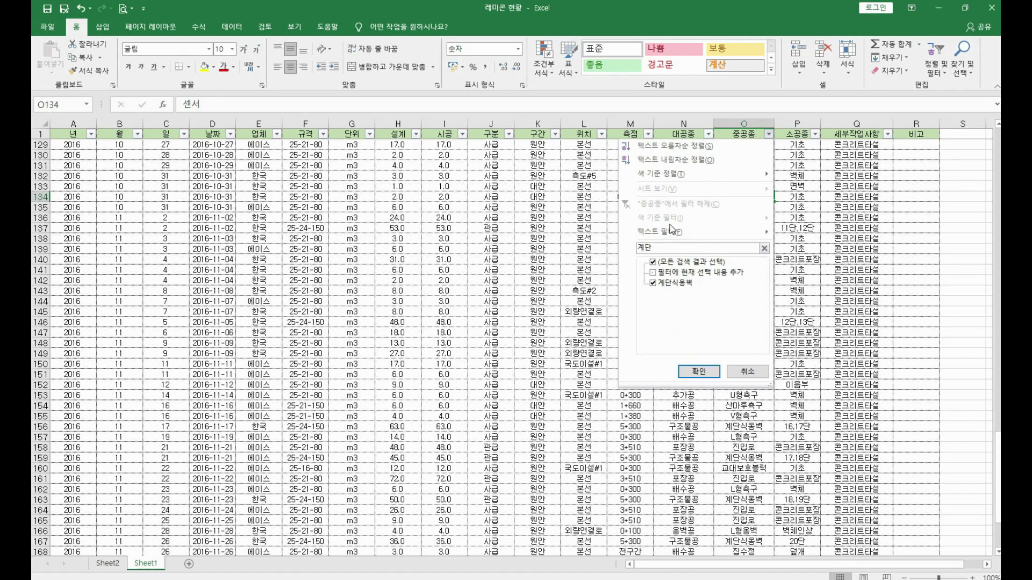
click(698, 371)
scroll(787, 273, up, 2)
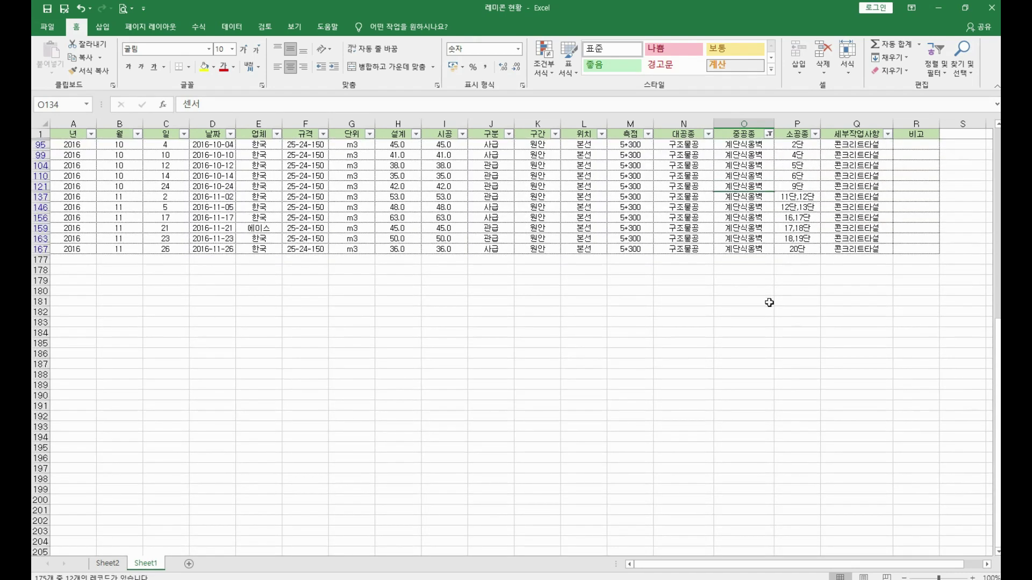
Clear the 설계 quantities of all filtered 계단식옹벽 rows and enter 500 in the 1단 row only
drag(408, 146, 409, 259)
key(Delete)
click(412, 149)
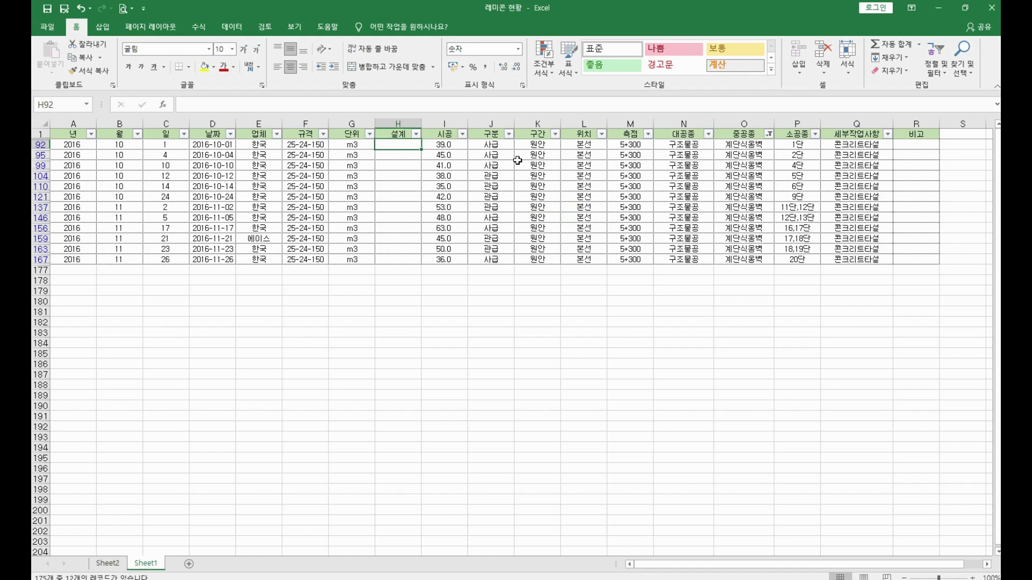
text(500)
key(Return)
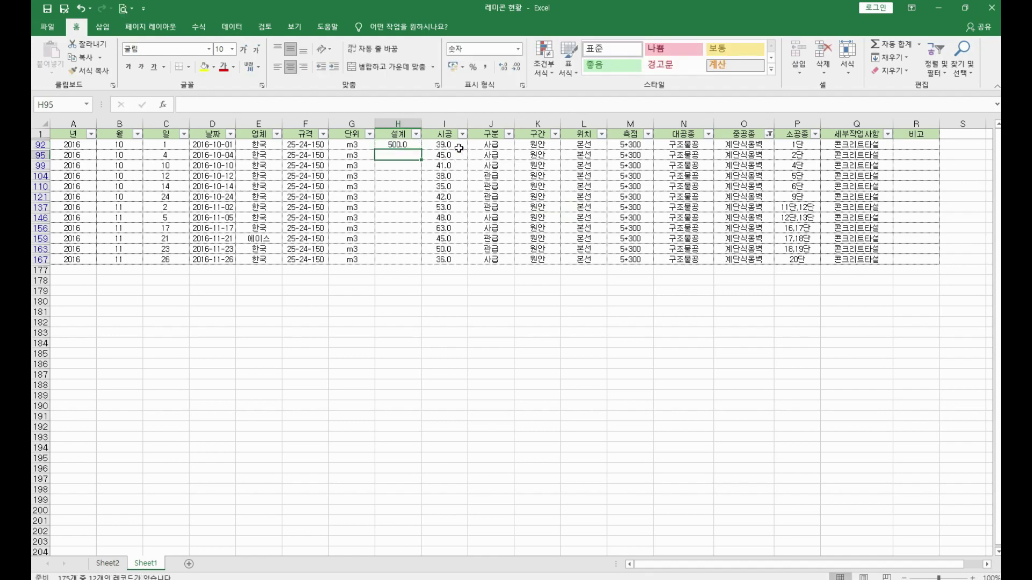
click(437, 197)
Refresh the pivot table in Sheet2 and check the 설계 value of the 1단 row under 계단식옹벽
click(107, 563)
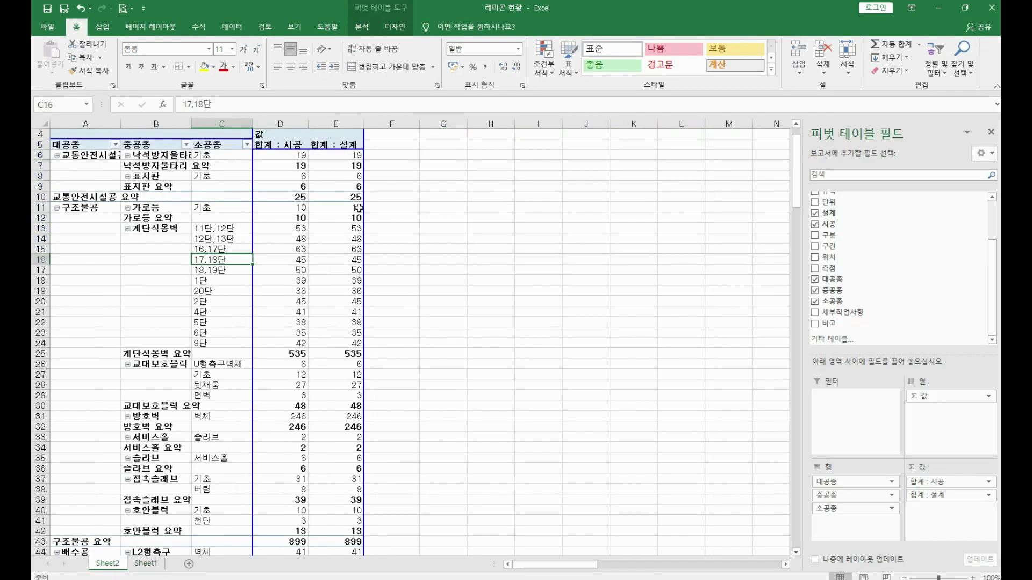
click(354, 30)
click(459, 52)
click(354, 286)
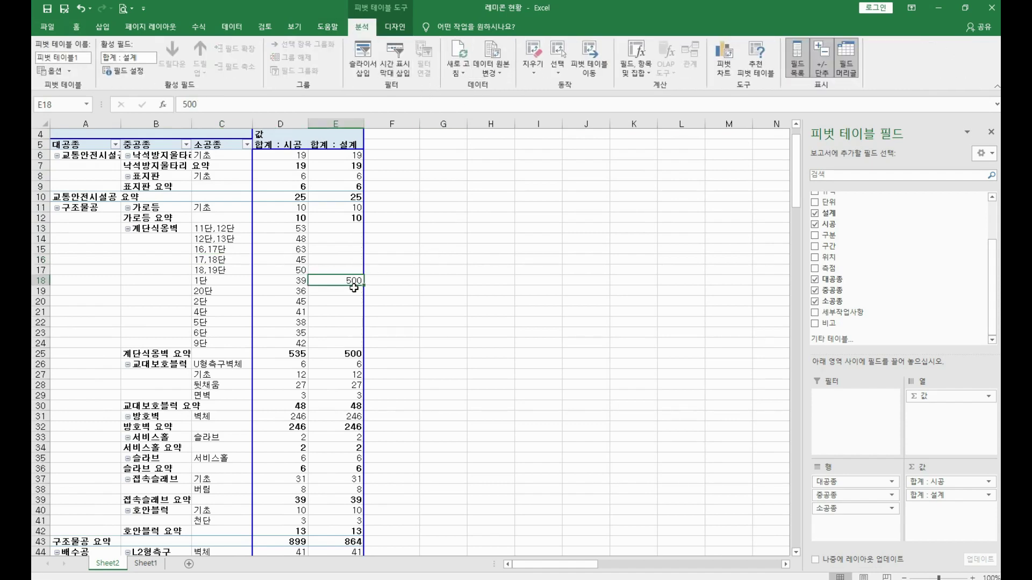
Set the 설계 quantity of the 1단 row in Sheet1 to 800 and refresh the pivot table in Sheet2
click(151, 564)
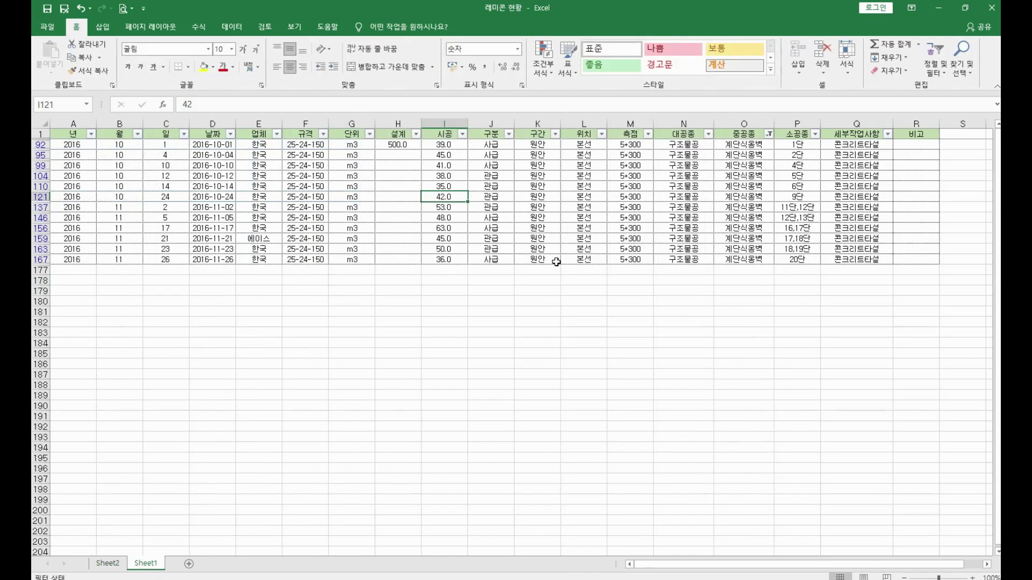
click(401, 146)
text(800)
key(Return)
click(107, 563)
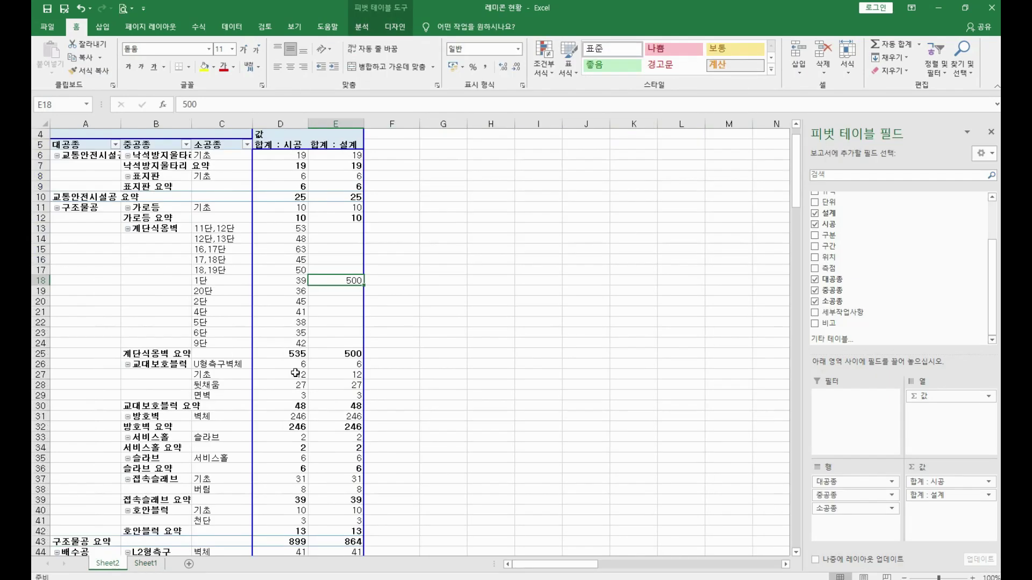
click(362, 26)
click(458, 51)
click(357, 309)
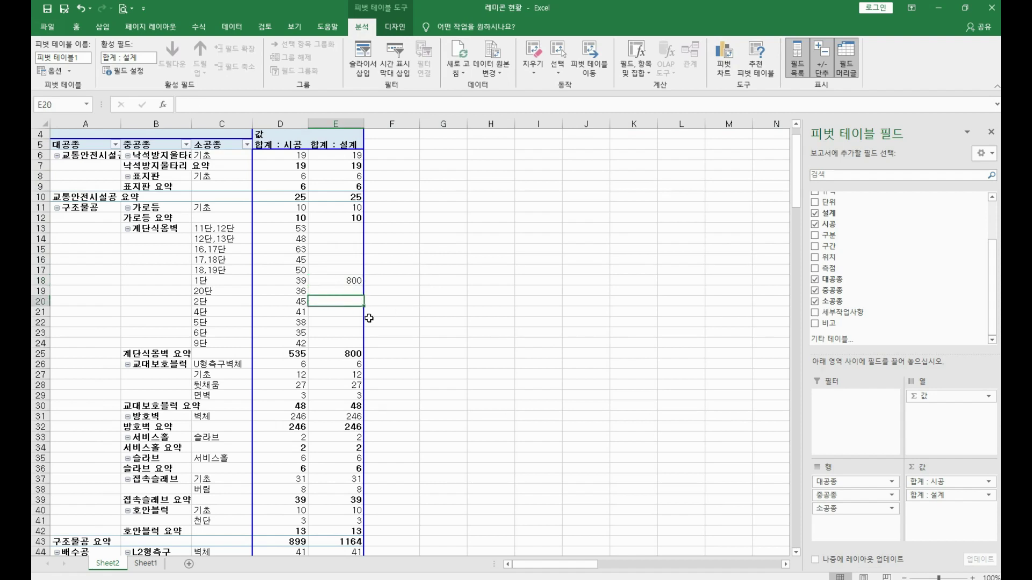
Compare the 계단식옹벽 설계 entries per 소공종 with the 설계 and 시공 subtotals in the refreshed pivot table
click(244, 241)
click(289, 228)
click(346, 231)
click(352, 241)
click(354, 259)
click(355, 271)
click(353, 354)
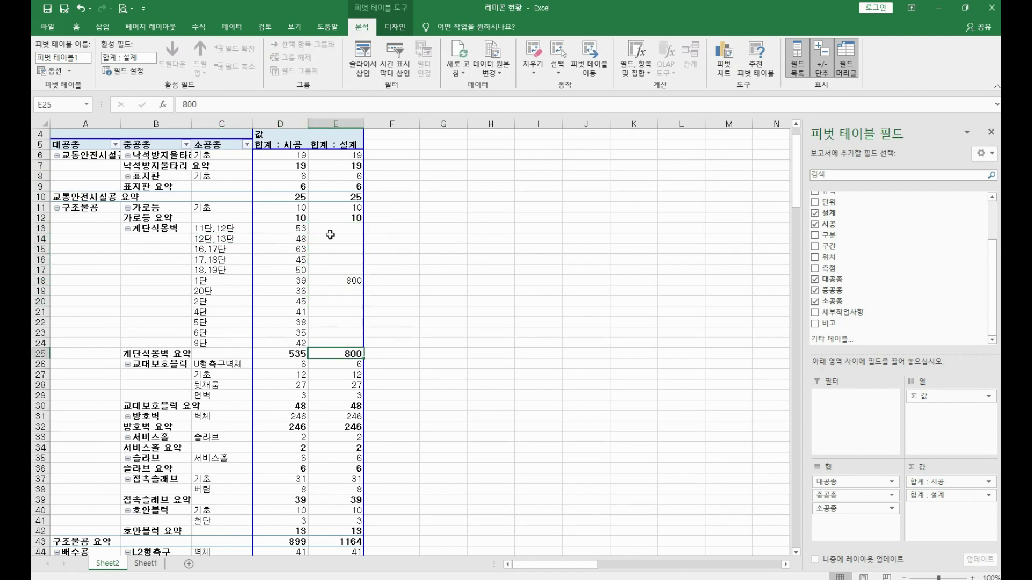
key(Left)
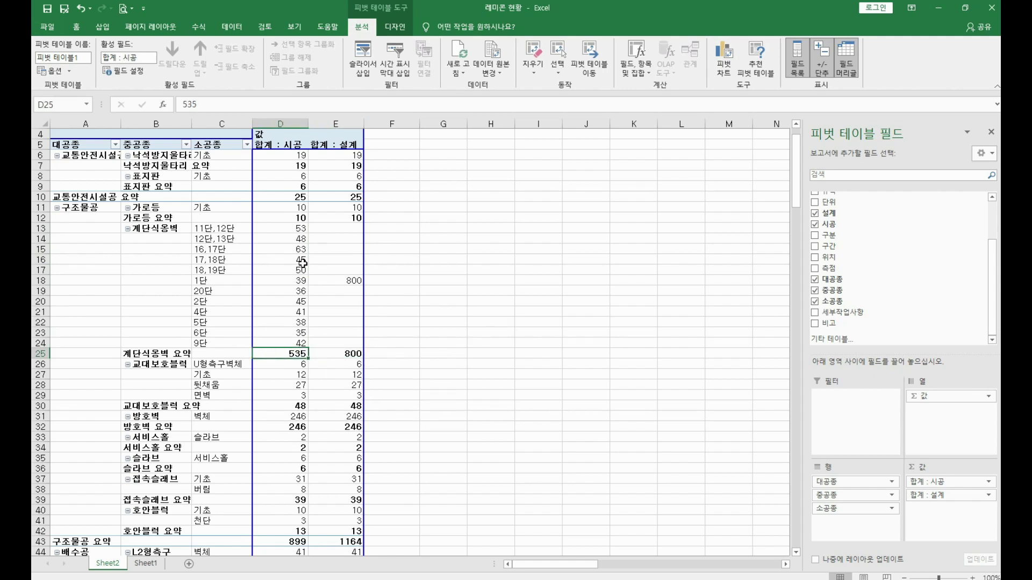
click(354, 283)
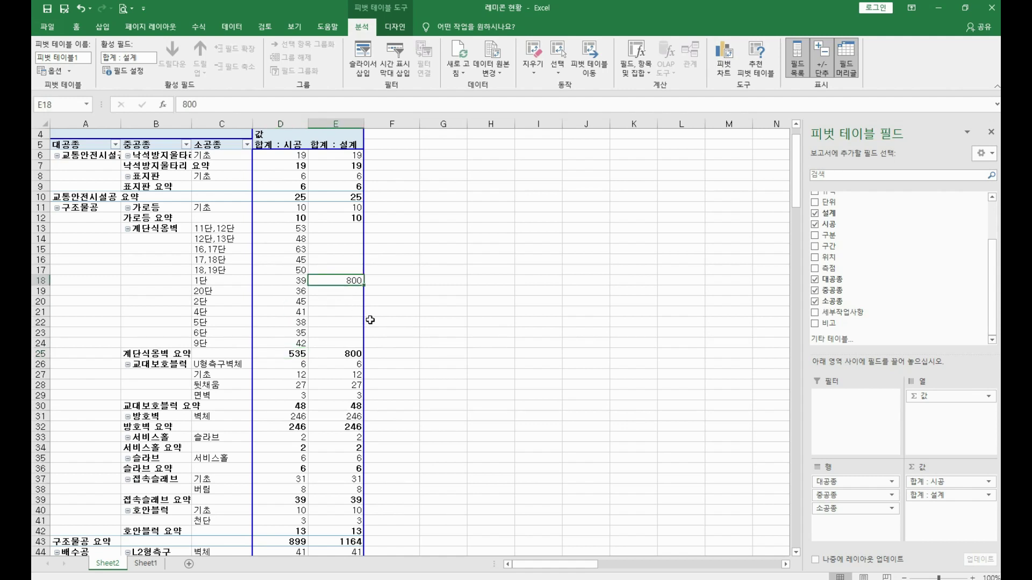
Go through the 설계 cells of the 소공종 rows under 계단식옹벽, ending at the 설계 subtotal
click(352, 230)
key(Down)
key(Down)
key(Down)
key(Down)
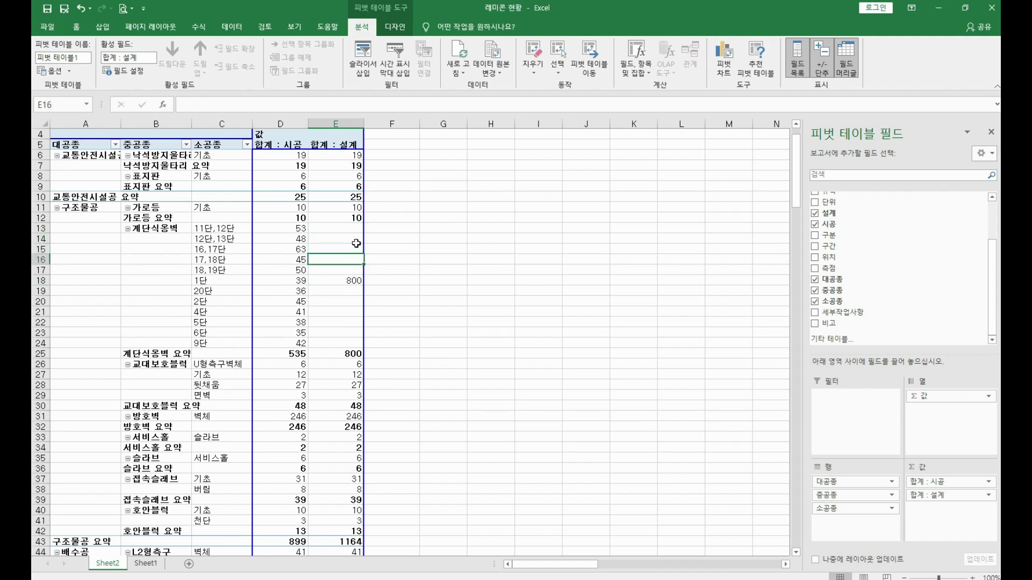
key(Down)
key(Down)
key(Up)
key(Up)
key(Up)
key(Up)
key(Up)
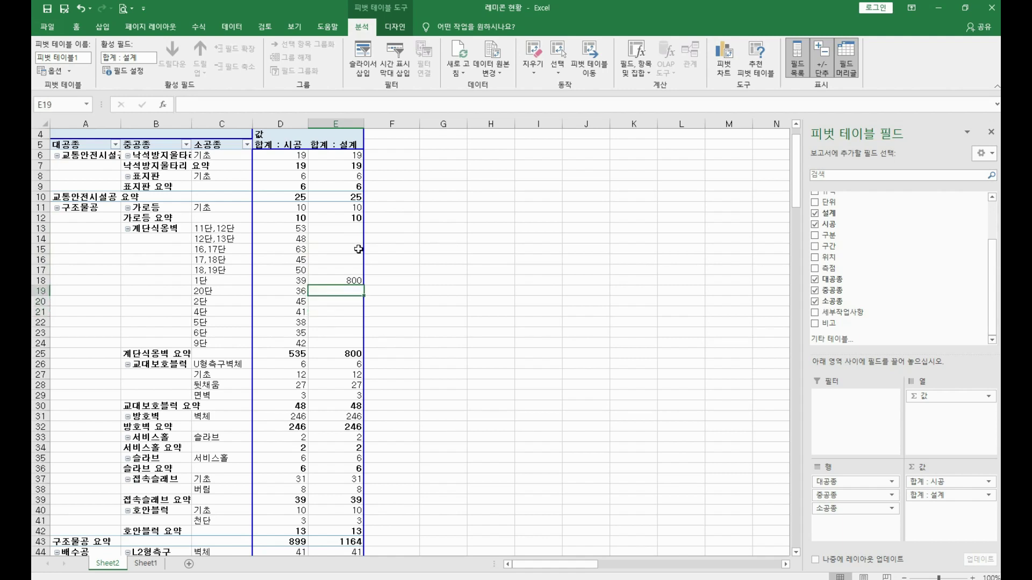
click(352, 281)
click(354, 353)
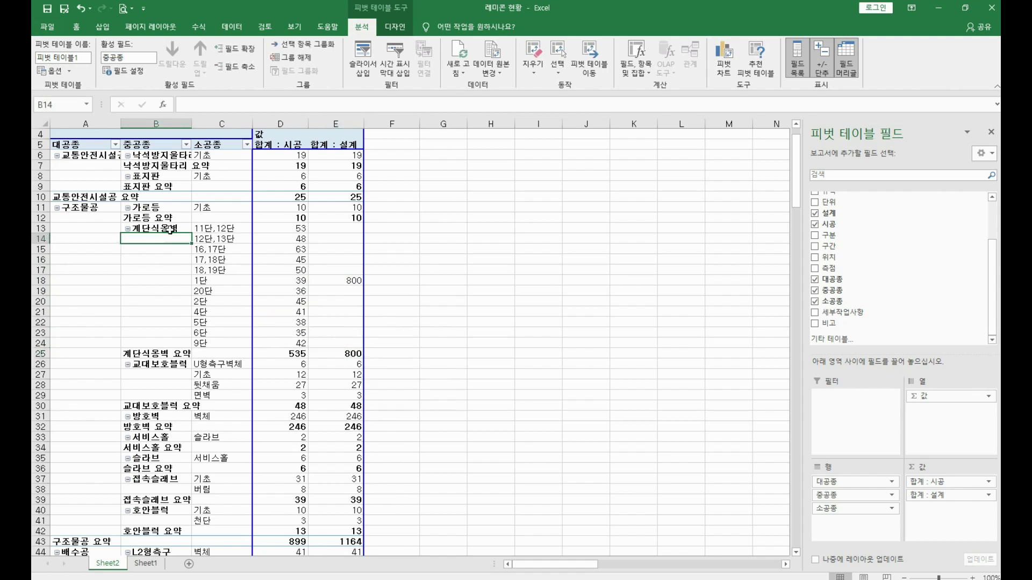
Check the 계단식옹벽 시공 subtotal against its 설계 subtotal and the 1단 row, ending outside the pivot table
click(341, 345)
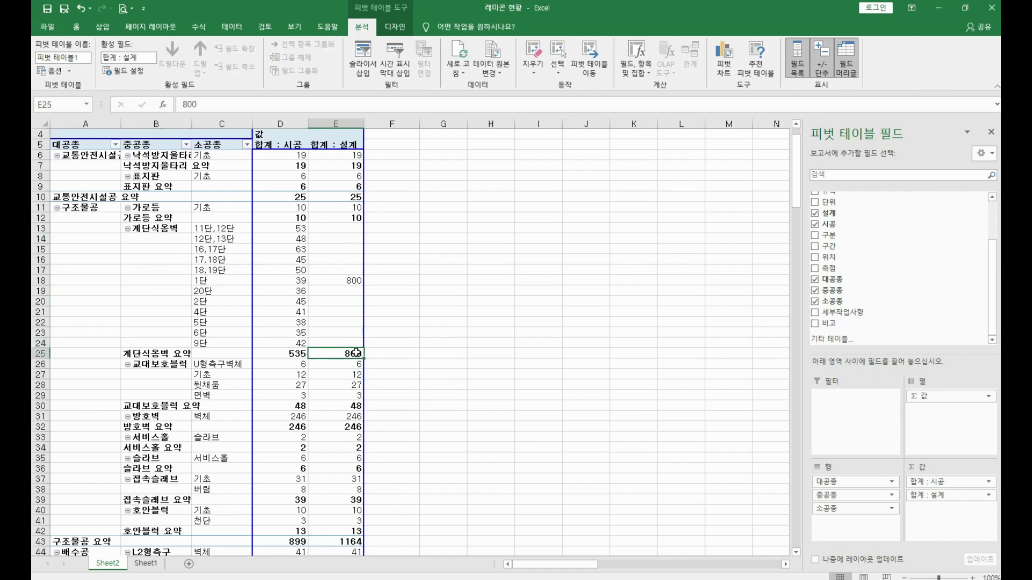
click(301, 354)
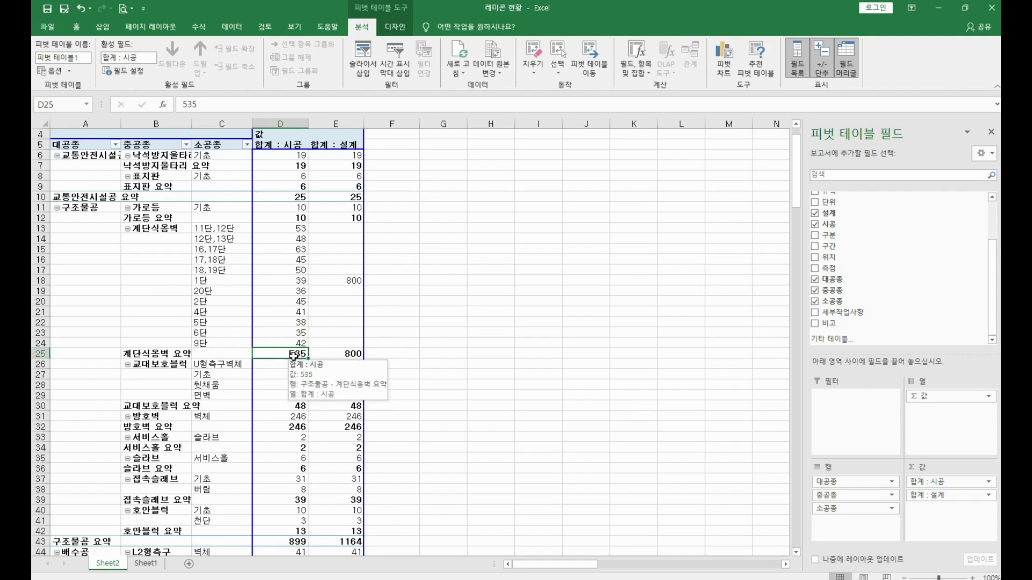
key(Up)
key(Up)
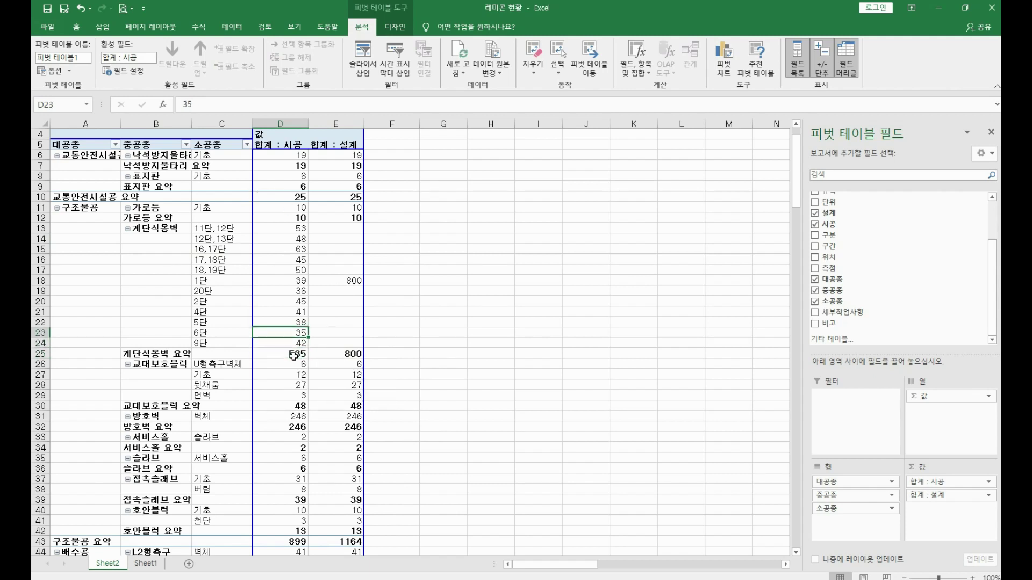
click(220, 280)
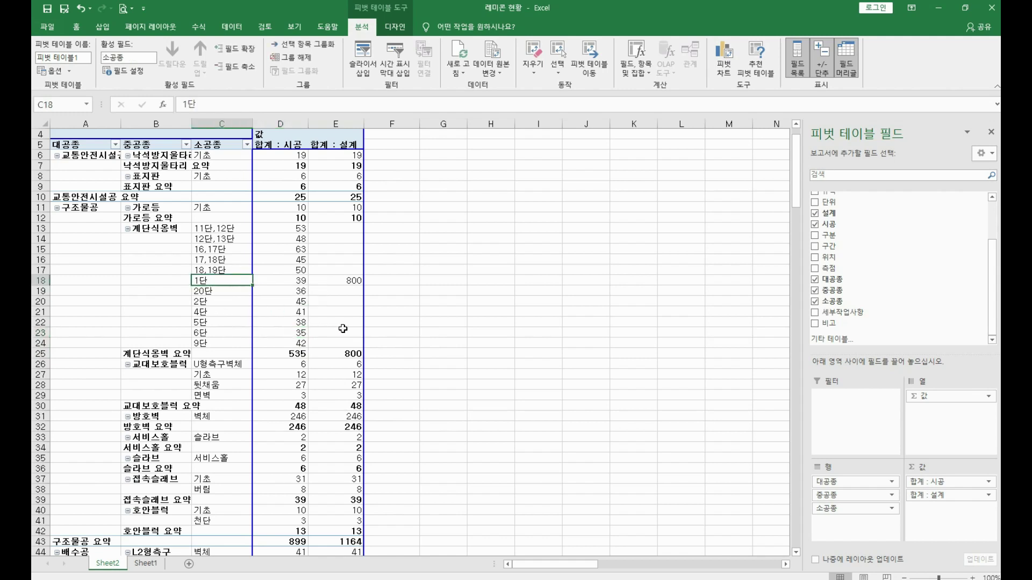
click(304, 353)
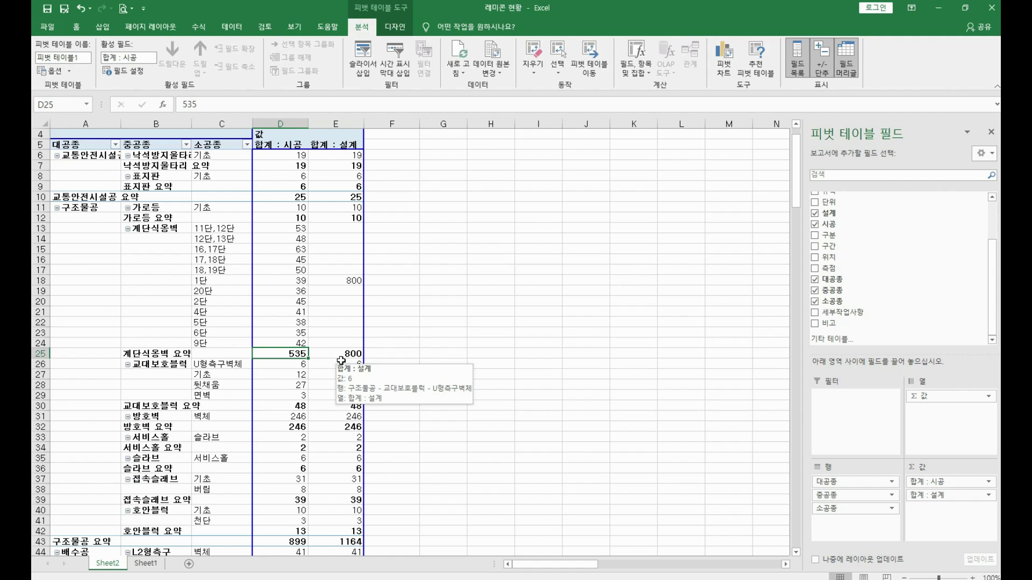
click(343, 312)
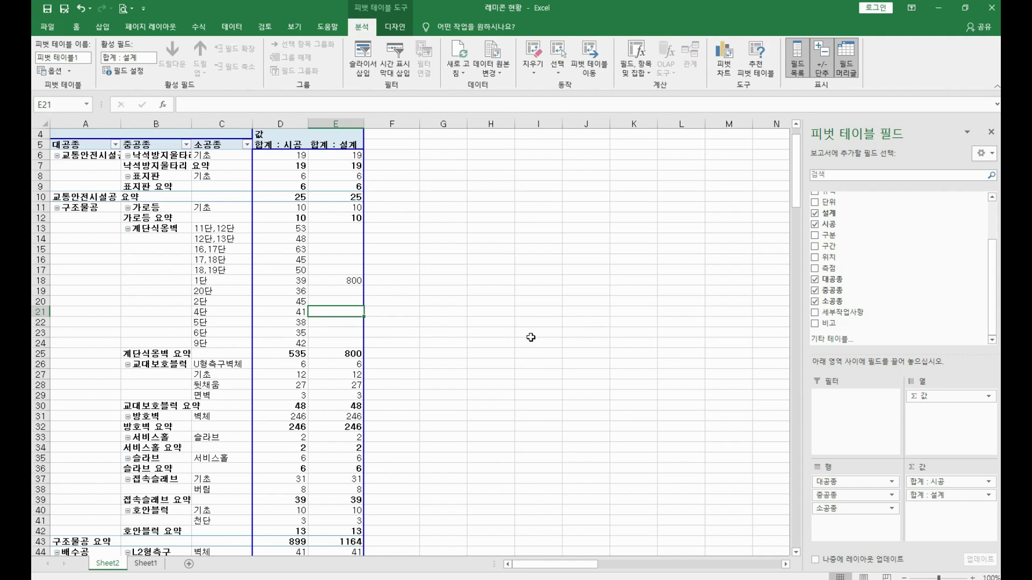
click(538, 322)
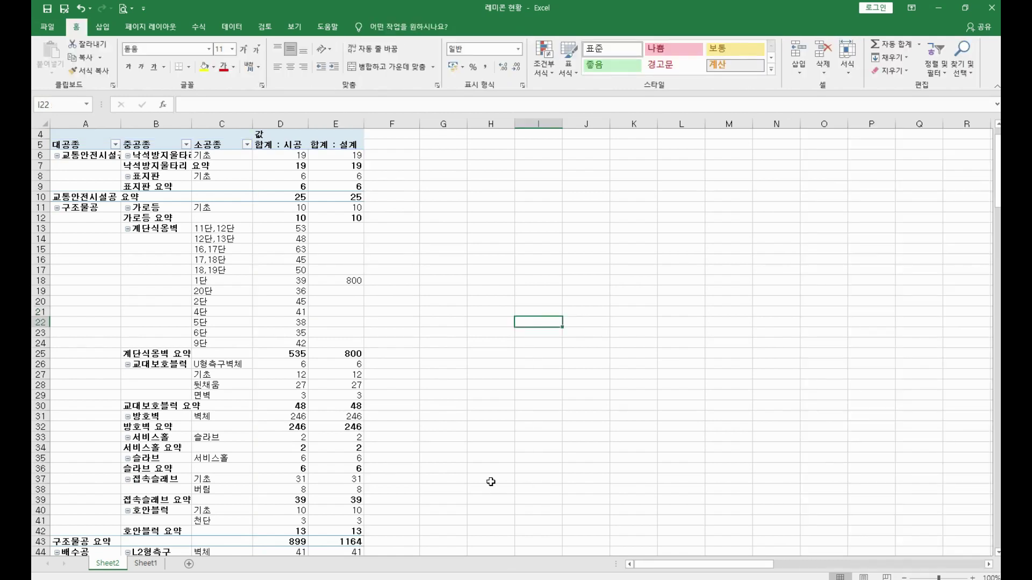